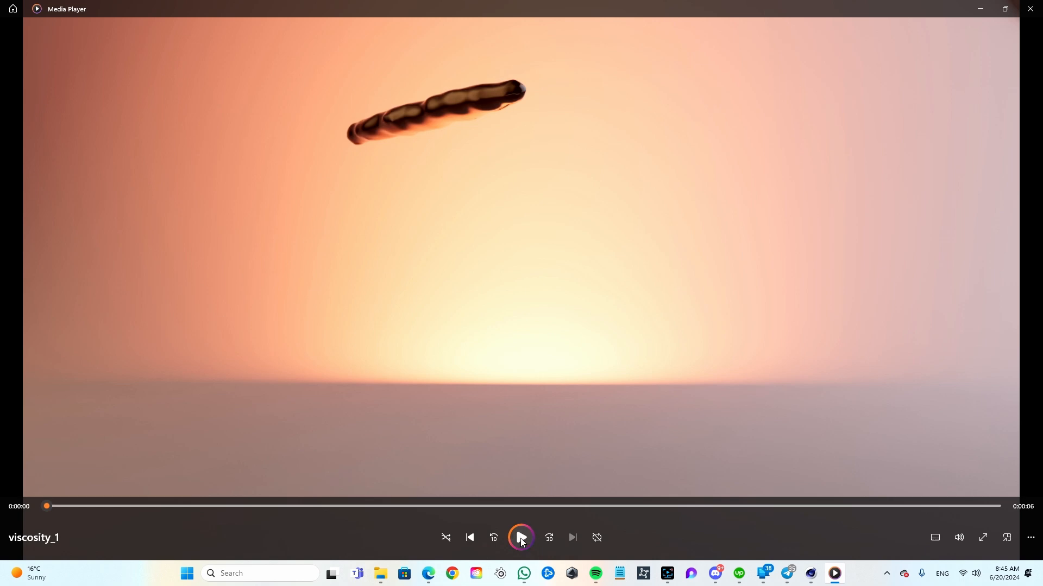
Play back the viscosity_1 reference render from its beginning
{"action": "left_click", "coordinate": [521, 538]}
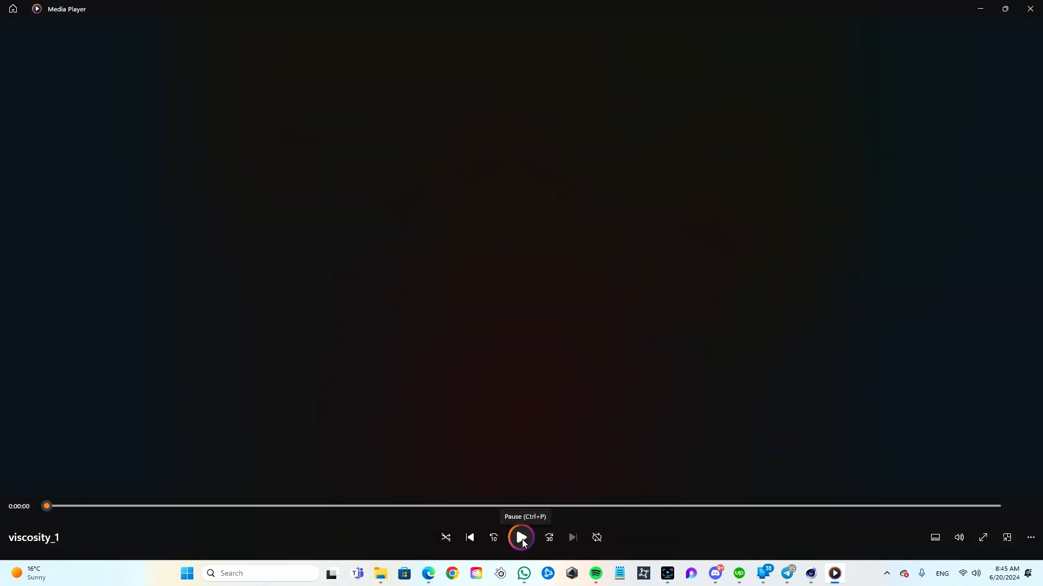
{"action": "left_click", "coordinate": [522, 540]}
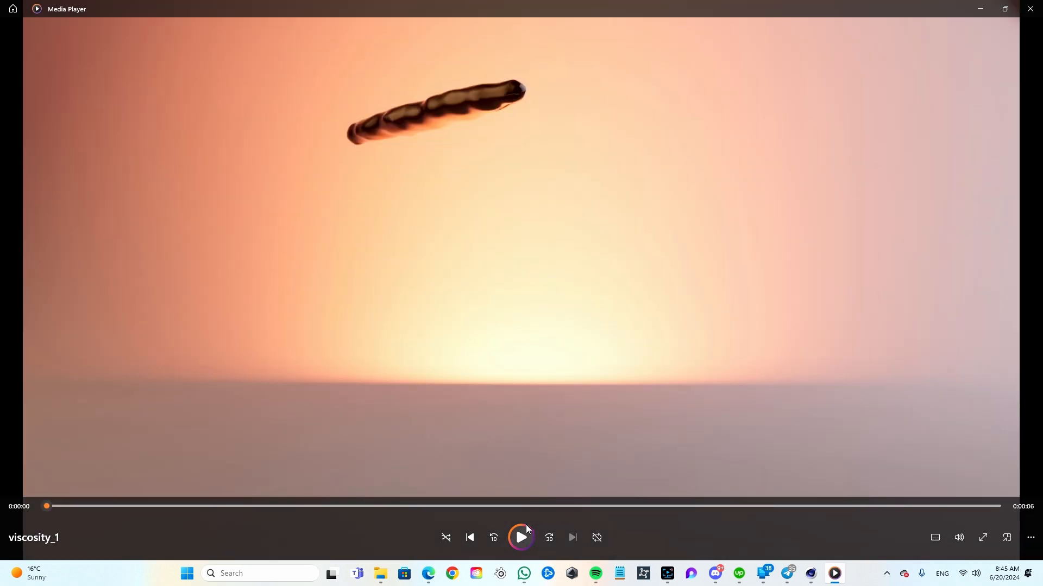
{"action": "left_click", "coordinate": [522, 537]}
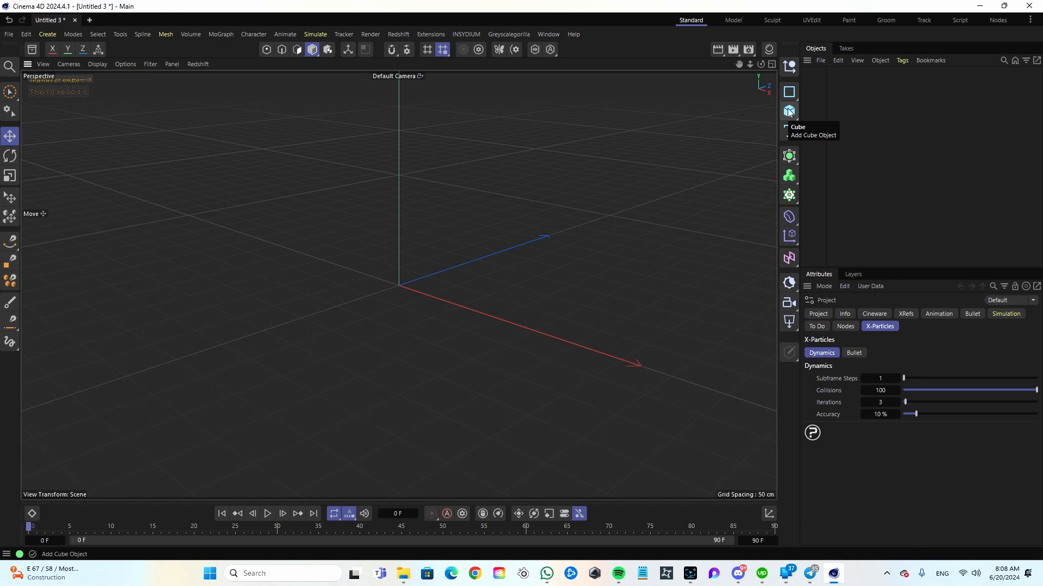
In Cinema 4D, add a Plane primitive and scale it uniformly to about 725 cm wide and high as the floor
{"action": "left_click_drag", "start_coordinate": [789, 111], "coordinate": [848, 149]}
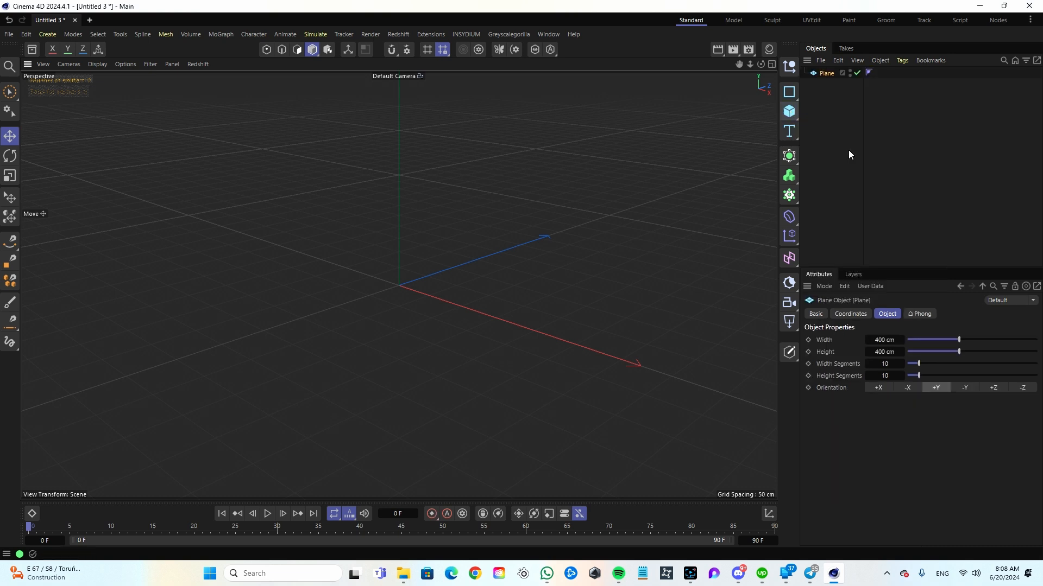
{"action": "key", "text": "t"}
{"action": "left_click_drag", "start_coordinate": [455, 306], "coordinate": [503, 333]}
Add an INSYDIUM xpCollider tag to the plane
{"action": "right_click", "coordinate": [824, 74]}
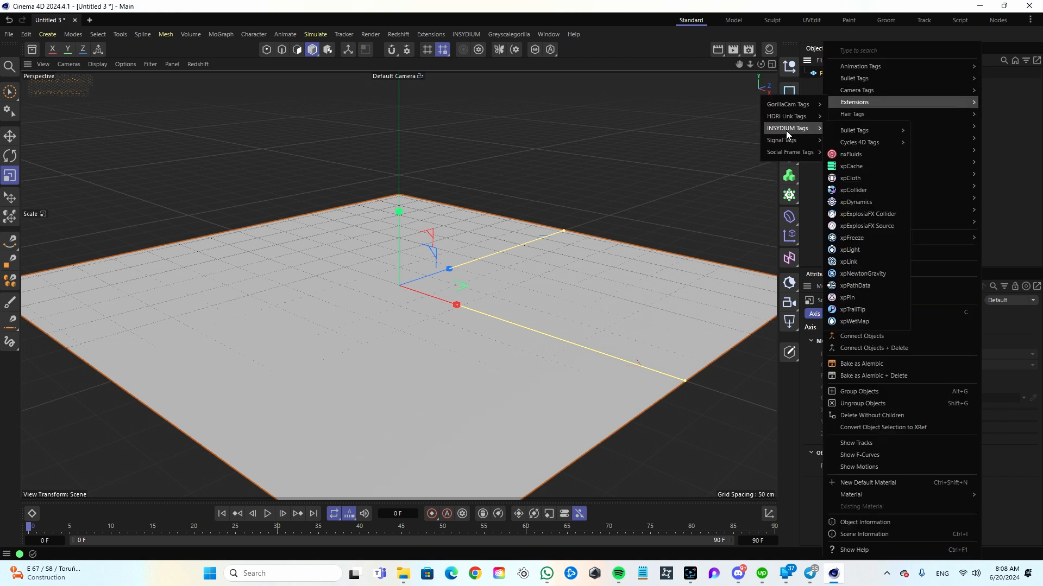
{"action": "mouse_move", "coordinate": [853, 103]}
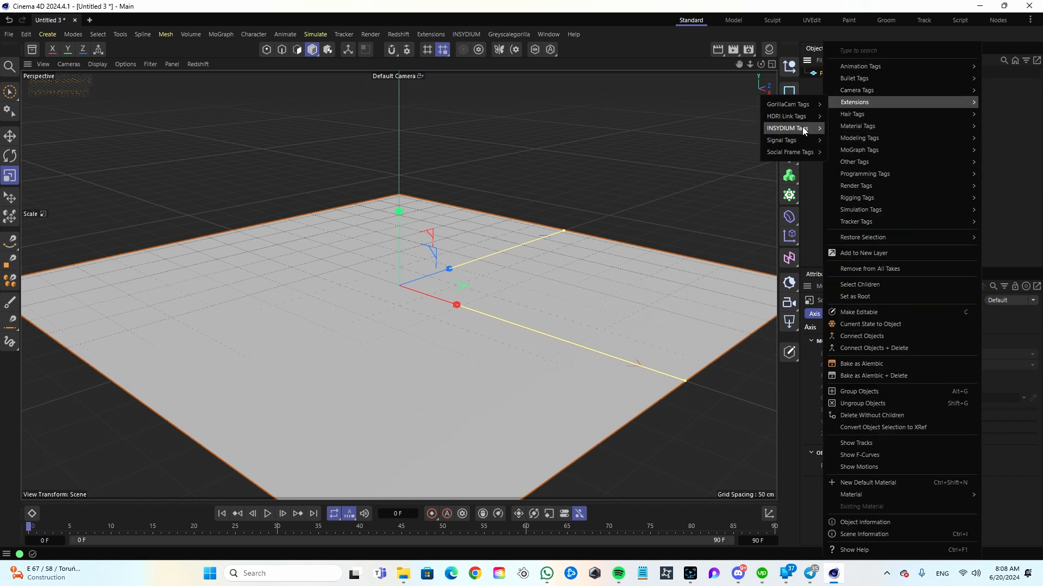
{"action": "mouse_move", "coordinate": [793, 128]}
{"action": "left_click", "coordinate": [863, 190]}
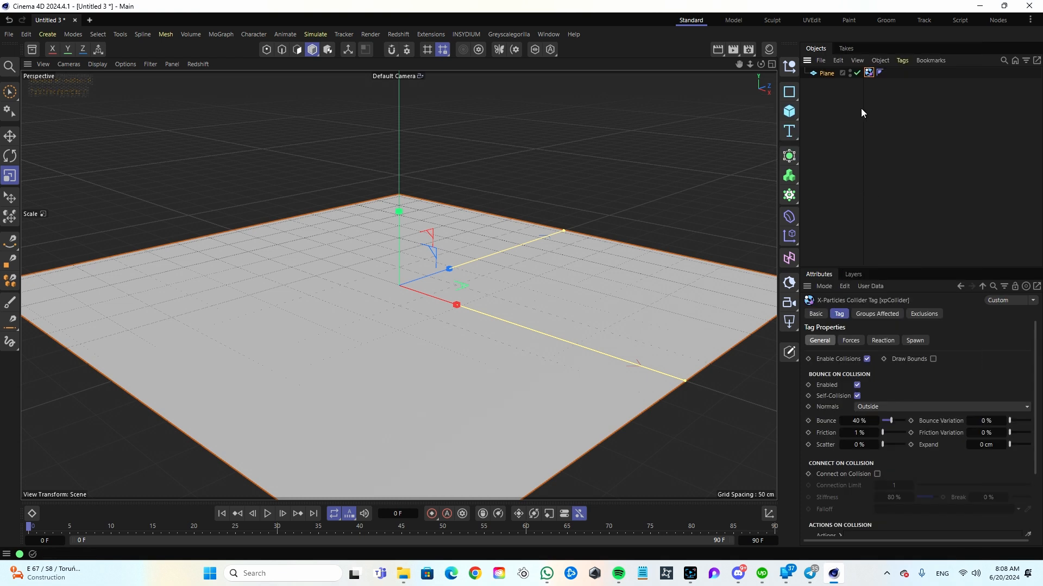
Set the plane's collider tag to Normals Any, Bounce 0 % and Friction 100 %
{"action": "left_click", "coordinate": [825, 74]}
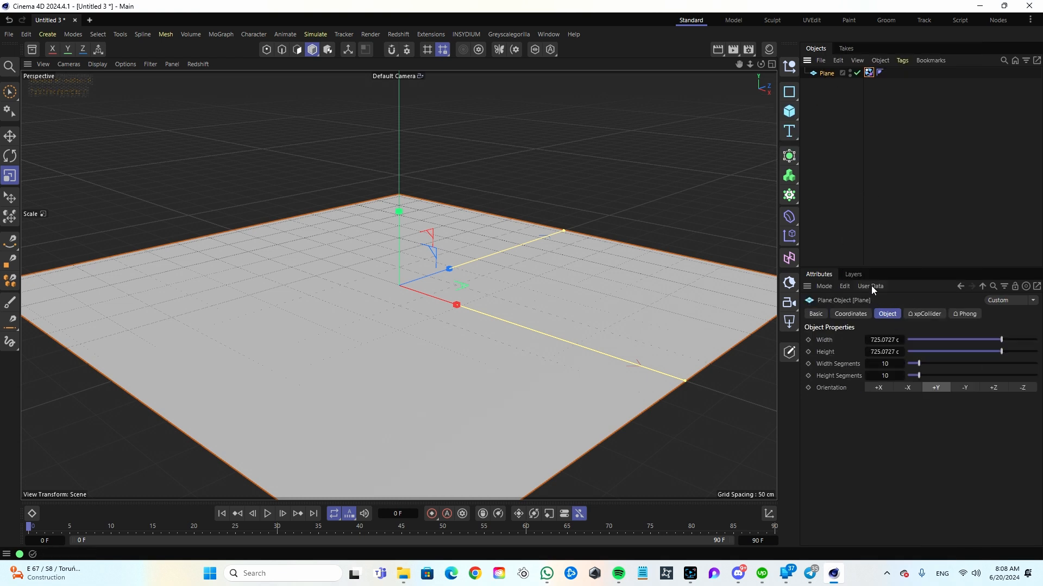
{"action": "left_click", "coordinate": [869, 72]}
{"action": "left_click", "coordinate": [945, 407]}
{"action": "left_click", "coordinate": [923, 446]}
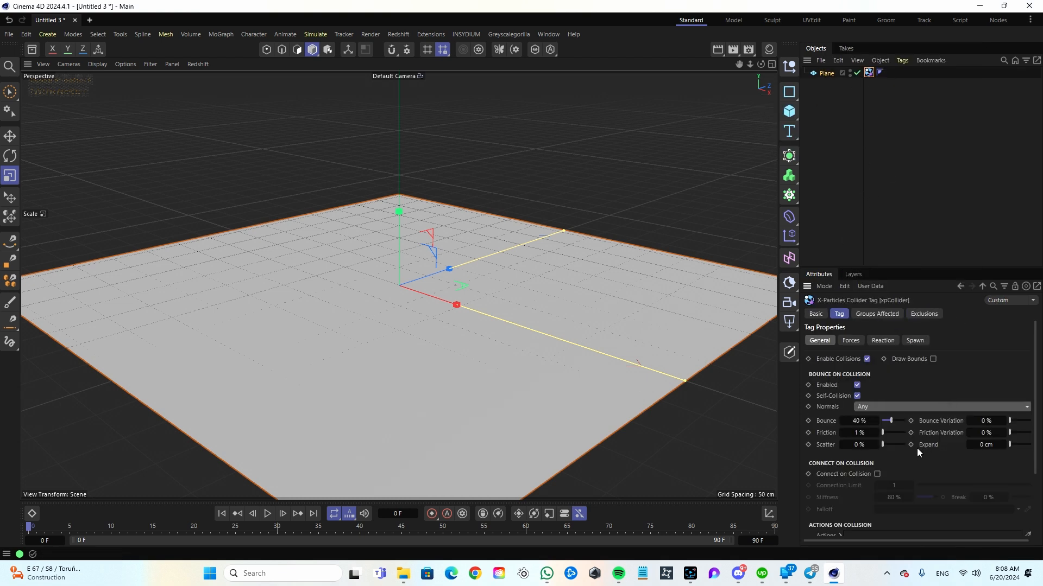
{"action": "left_click_drag", "start_coordinate": [892, 422], "coordinate": [969, 436]}
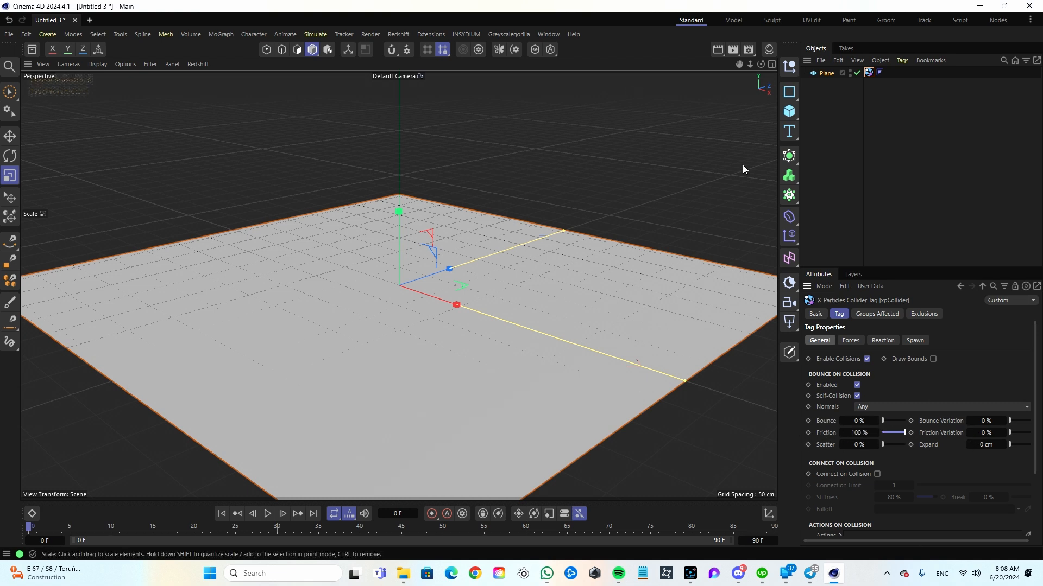
Deselect the plane and add an X-Particles xpSystem to the scene
{"action": "left_click", "coordinate": [838, 106]}
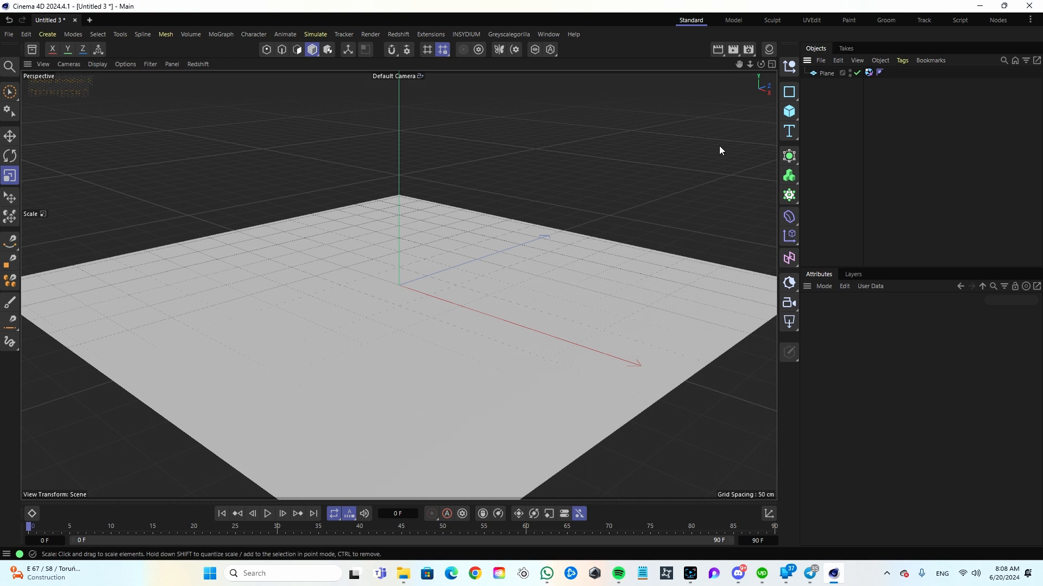
{"action": "left_click", "coordinate": [475, 34]}
{"action": "mouse_move", "coordinate": [510, 72]}
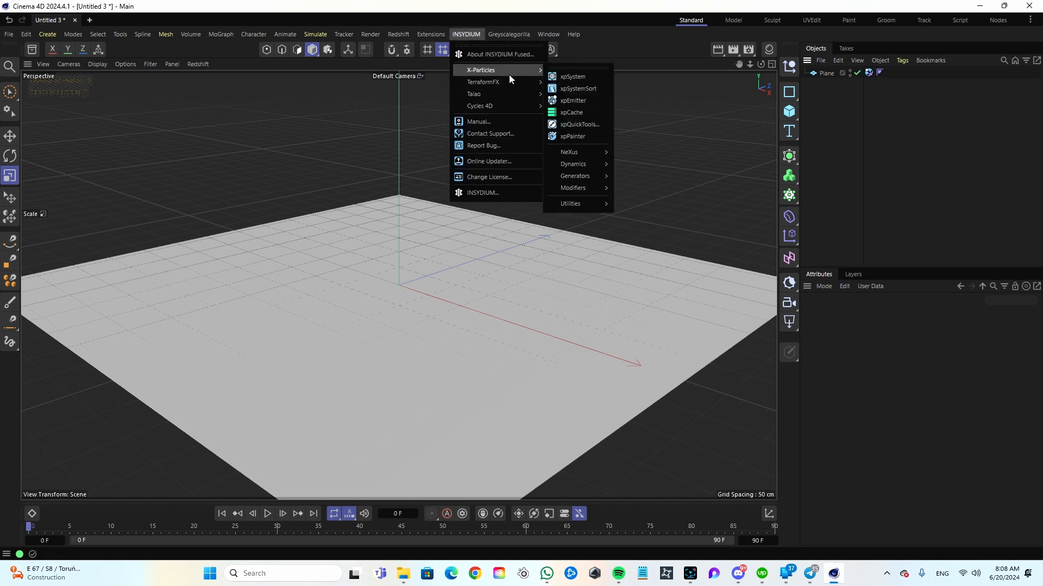
{"action": "left_click", "coordinate": [582, 77]}
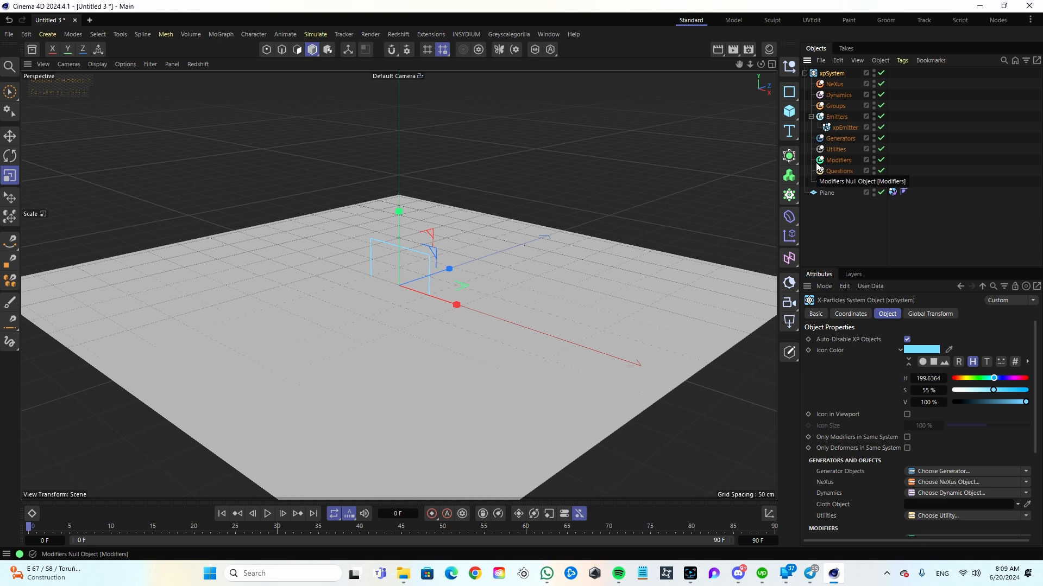
Show the scene's X-Particles dynamics settings in the project attributes
{"action": "left_click", "coordinate": [823, 287]}
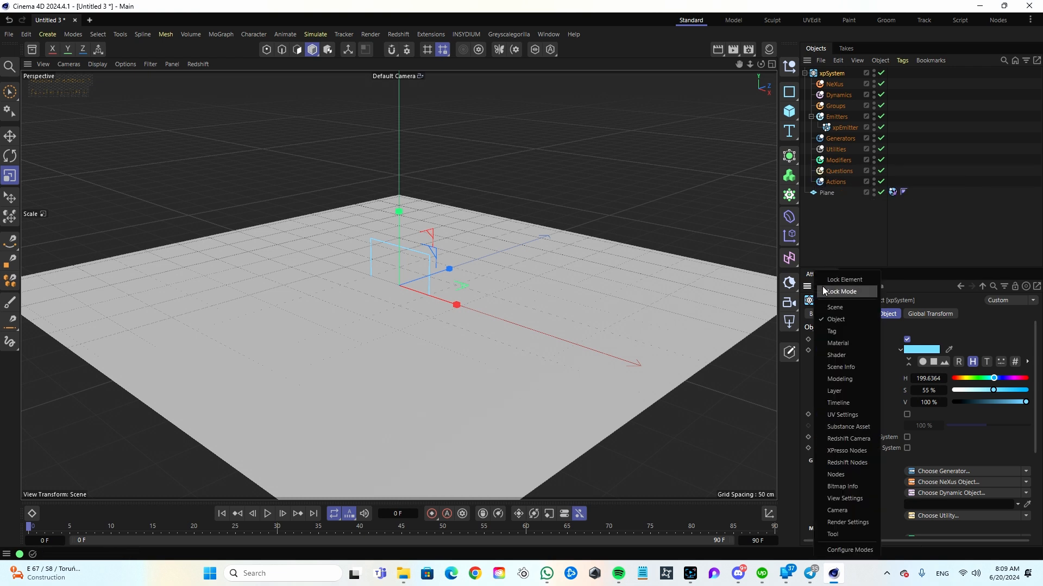
{"action": "left_click", "coordinate": [841, 307]}
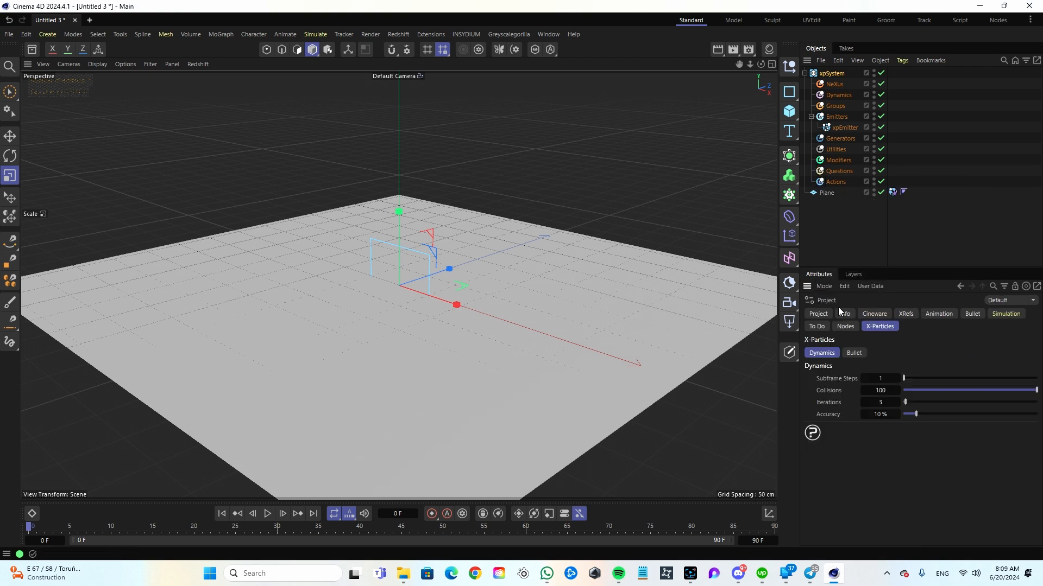
{"action": "left_click", "coordinate": [826, 284]}
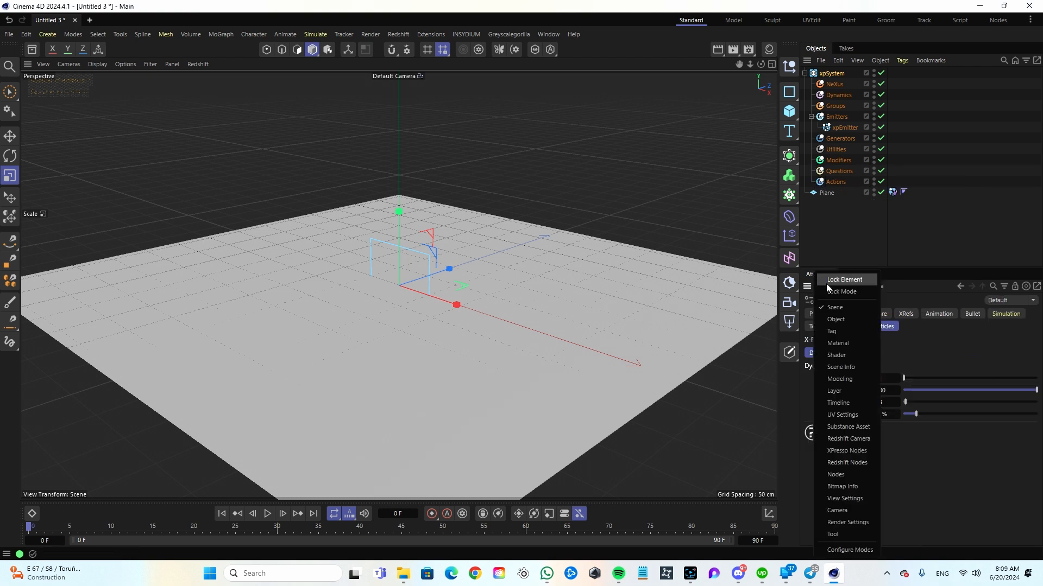
{"action": "left_click", "coordinate": [847, 306]}
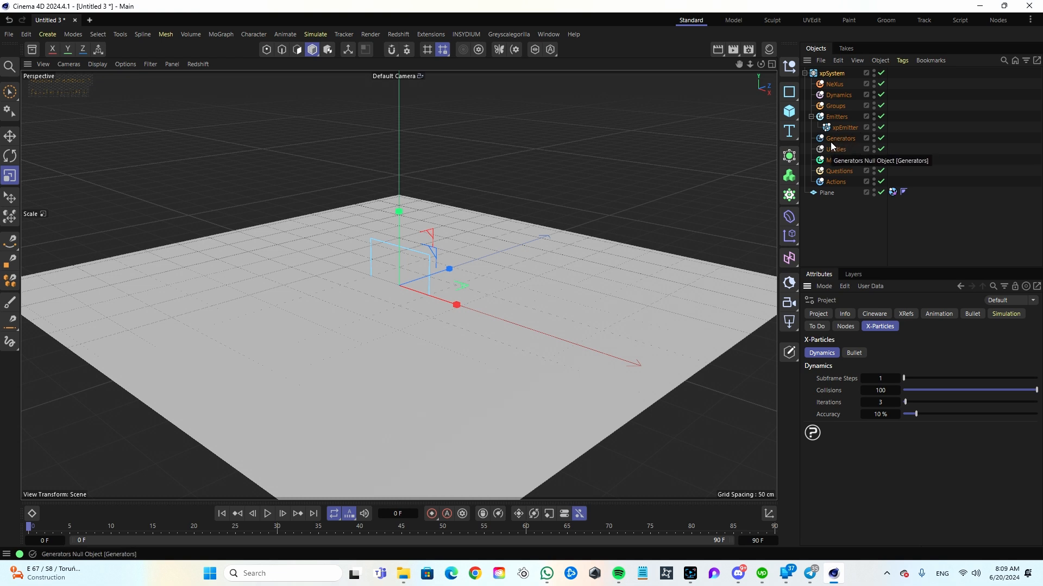
Set the xpEmitter's shape to Ellipse and its emitter plane to Y-
{"action": "left_click", "coordinate": [844, 128]}
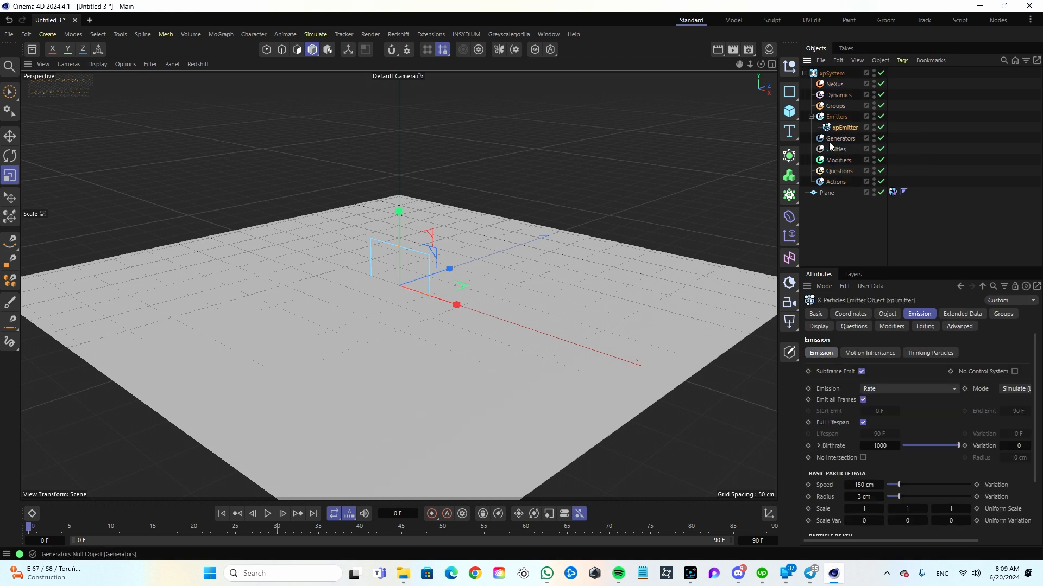
{"action": "left_click", "coordinate": [882, 315]}
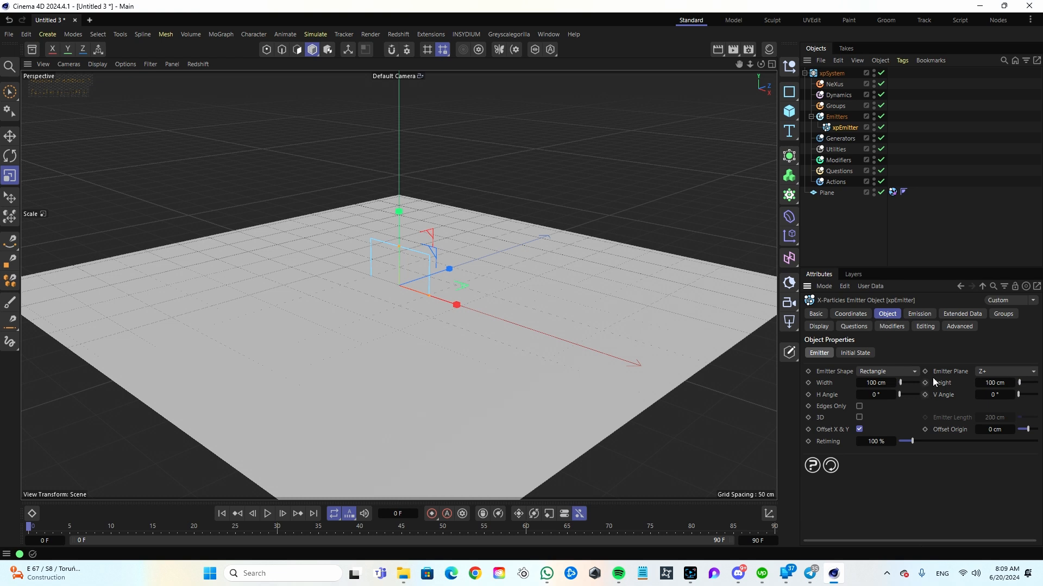
{"action": "left_click", "coordinate": [907, 372]}
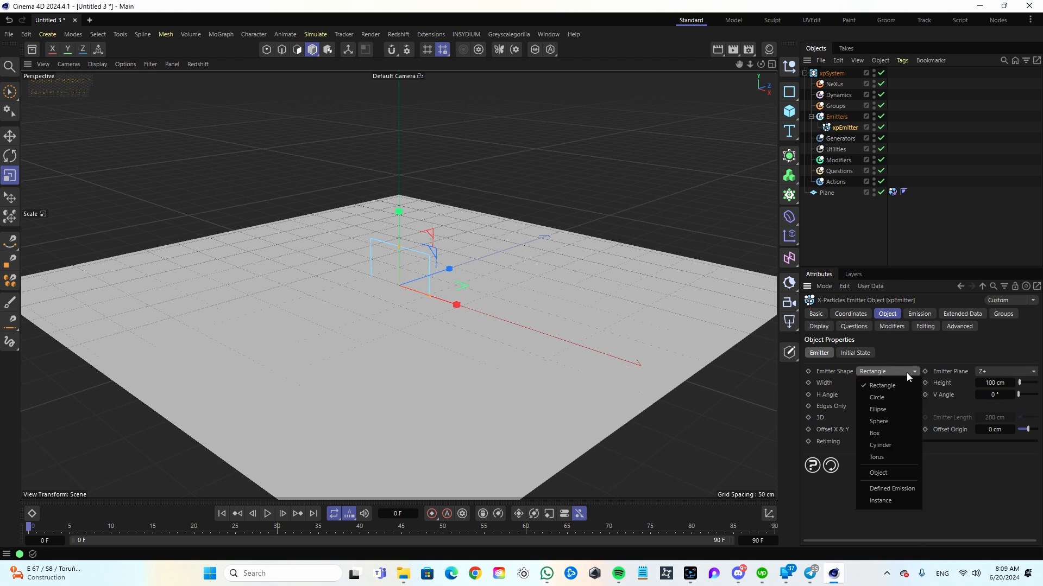
{"action": "left_click", "coordinate": [885, 410]}
{"action": "left_click", "coordinate": [1025, 372]}
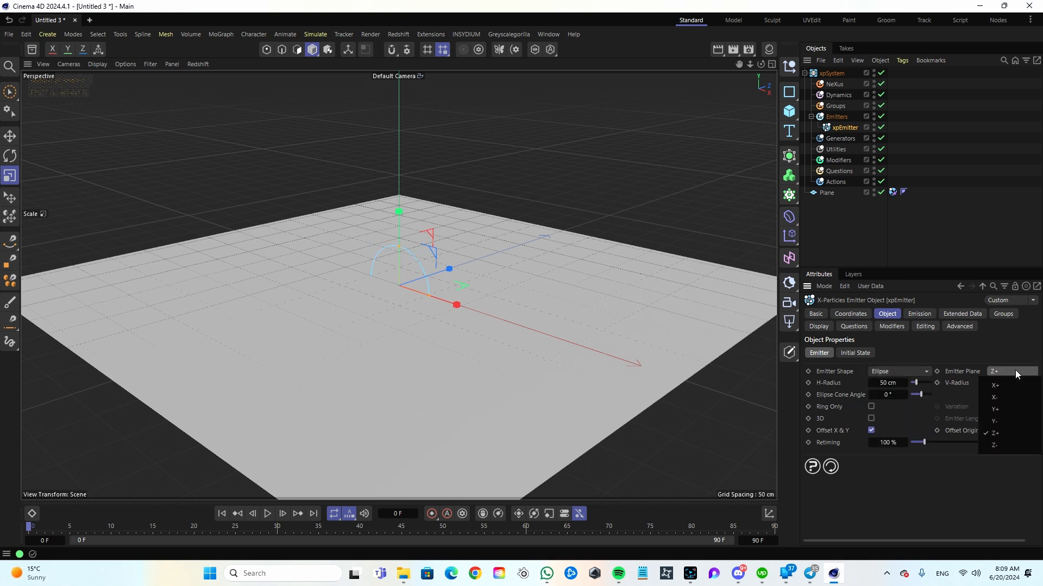
{"action": "left_click", "coordinate": [1012, 421]}
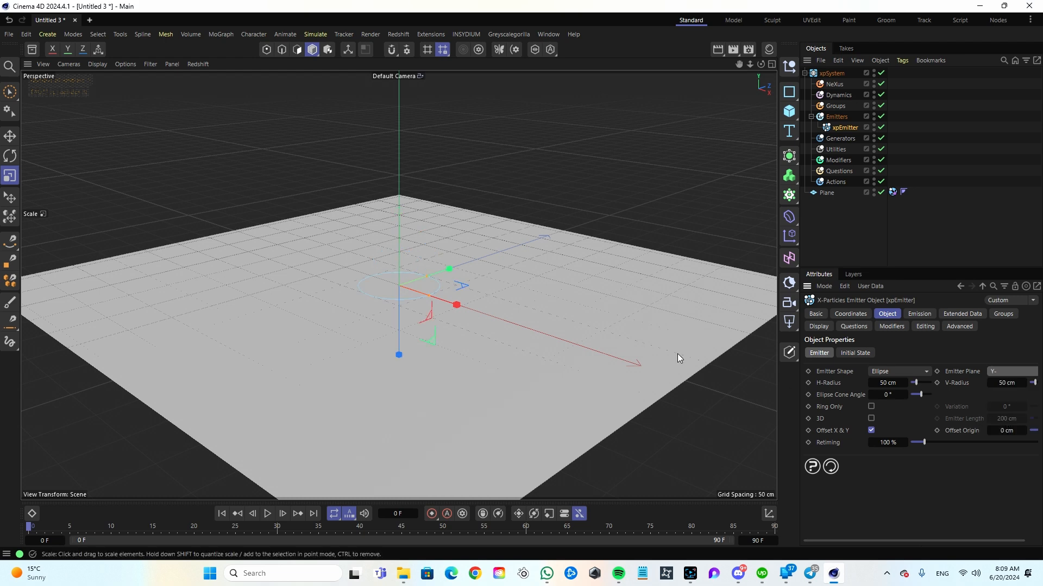
Raise the emitter about 88 cm above the plane and reduce its V-Radius to 6 cm
{"action": "key", "text": "e"}
{"action": "left_click_drag", "start_coordinate": [399, 349], "coordinate": [392, 274]}
{"action": "left_click_drag", "start_coordinate": [490, 279], "coordinate": [494, 290], "text": "alt"}
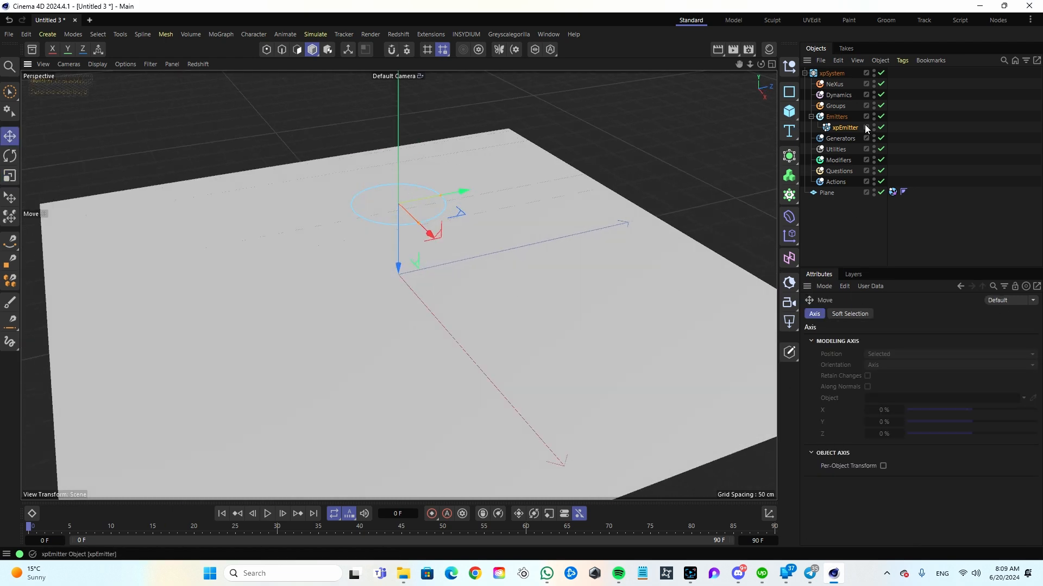
{"action": "left_click", "coordinate": [845, 127]}
{"action": "left_click_drag", "start_coordinate": [1024, 383], "coordinate": [997, 384]}
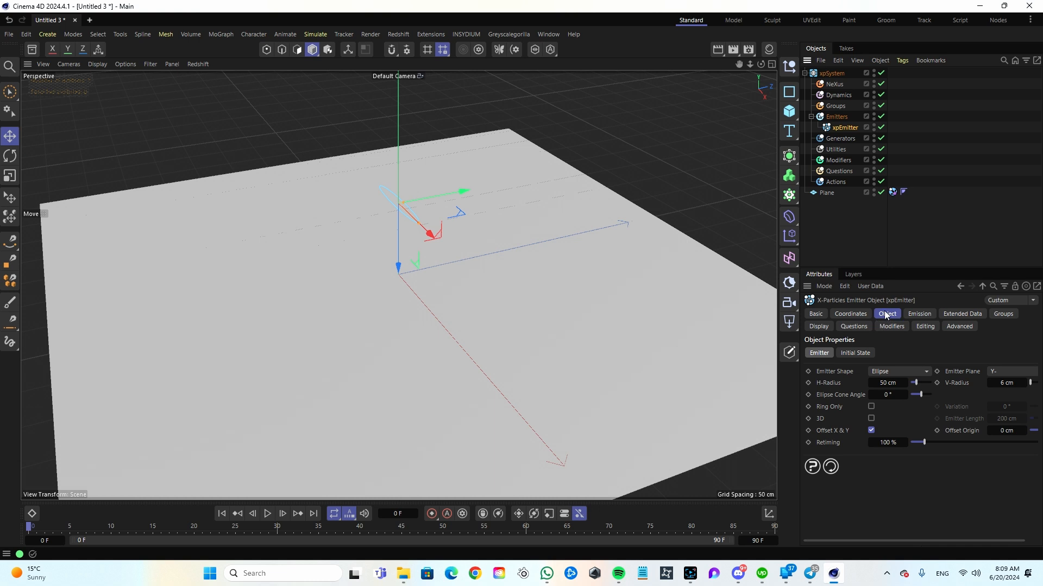
Switch to the world coordinate system and keyframe the emitter's X, Y and Z position at frame 0
{"action": "left_click", "coordinate": [850, 314]}
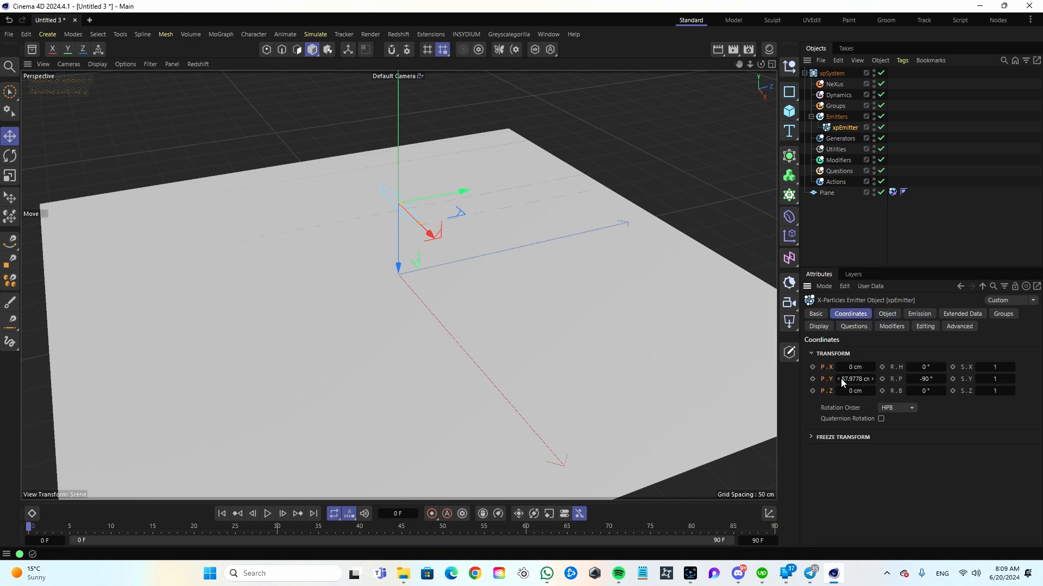
{"action": "key", "text": "w"}
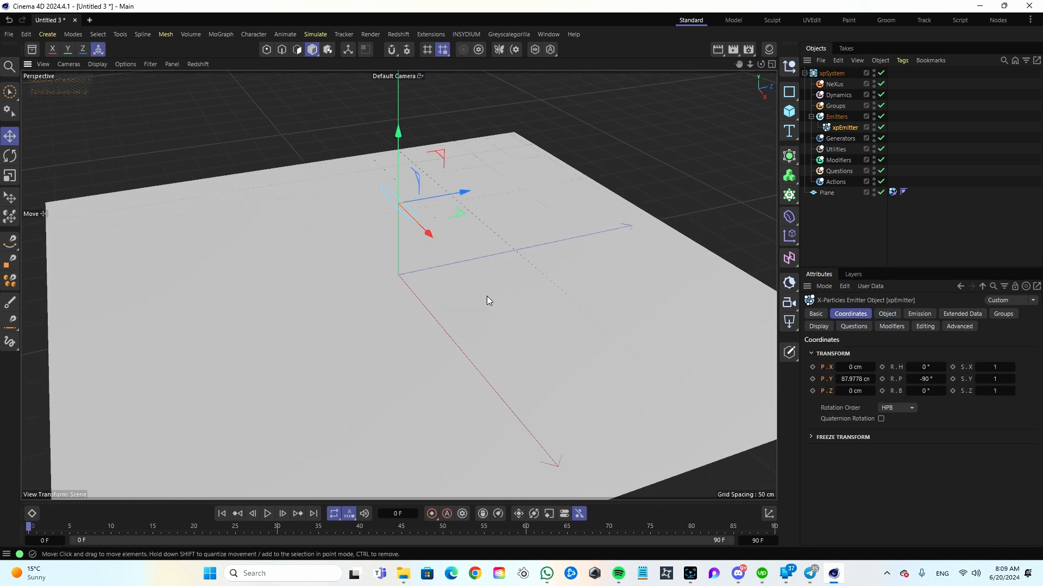
{"action": "left_click", "coordinate": [812, 391]}
At frame 15, move the emitter about 59.5 cm along Z and keyframe its position
{"action": "left_click", "coordinate": [153, 527]}
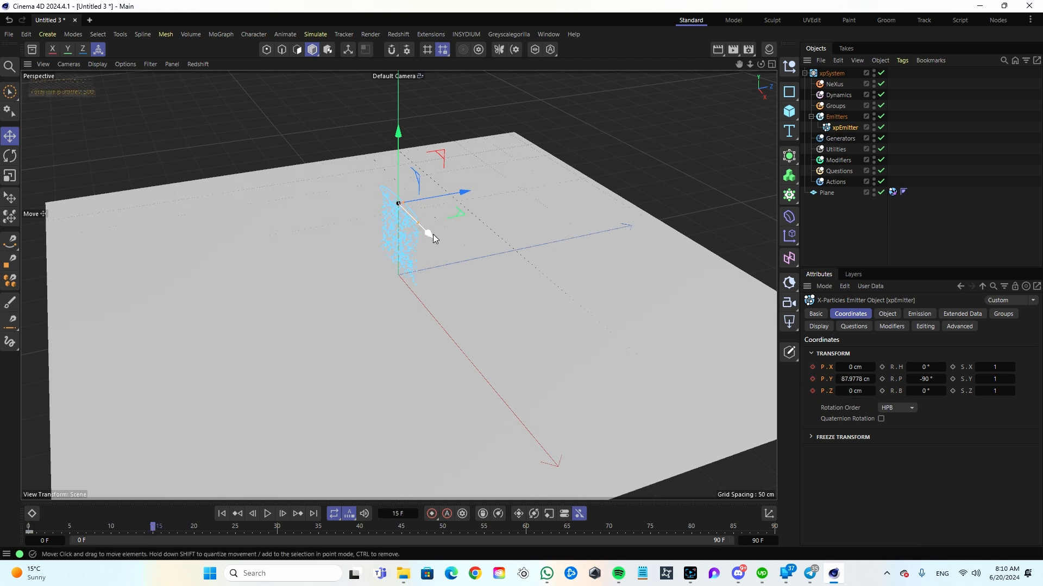
{"action": "left_click_drag", "start_coordinate": [467, 192], "coordinate": [514, 190]}
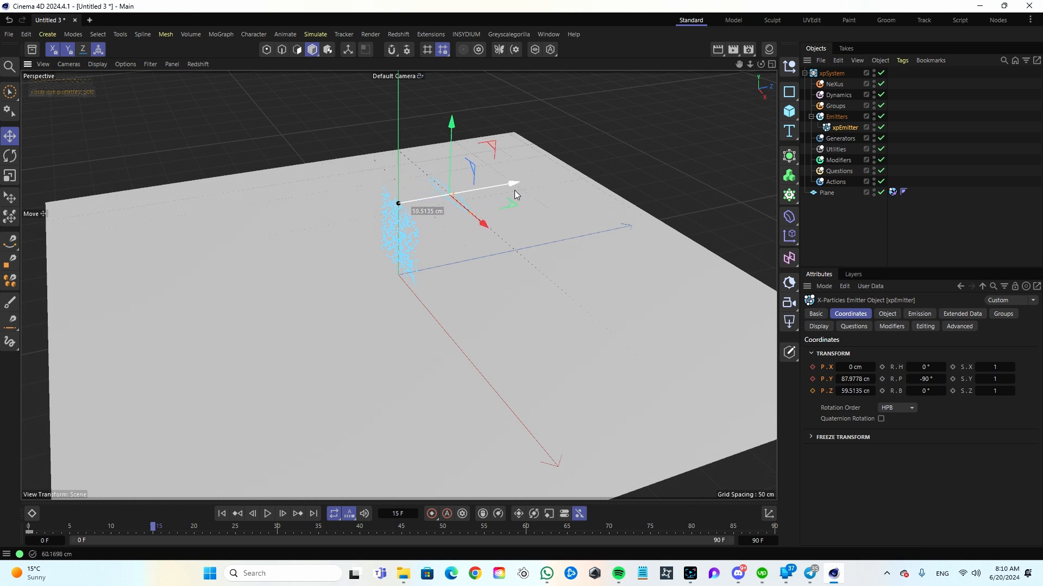
{"action": "left_click", "coordinate": [812, 391]}
In the F-Curve timeline, set the emitter's position tracks to Oscillate both before and after the keys, and close the timeline
{"action": "left_click", "coordinate": [549, 34]}
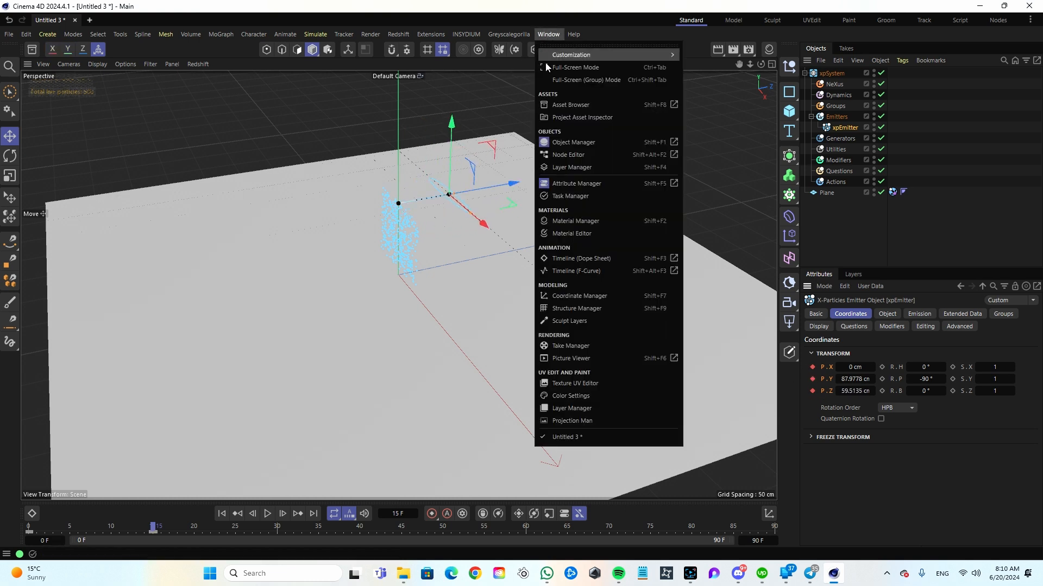
{"action": "left_click", "coordinate": [600, 272]}
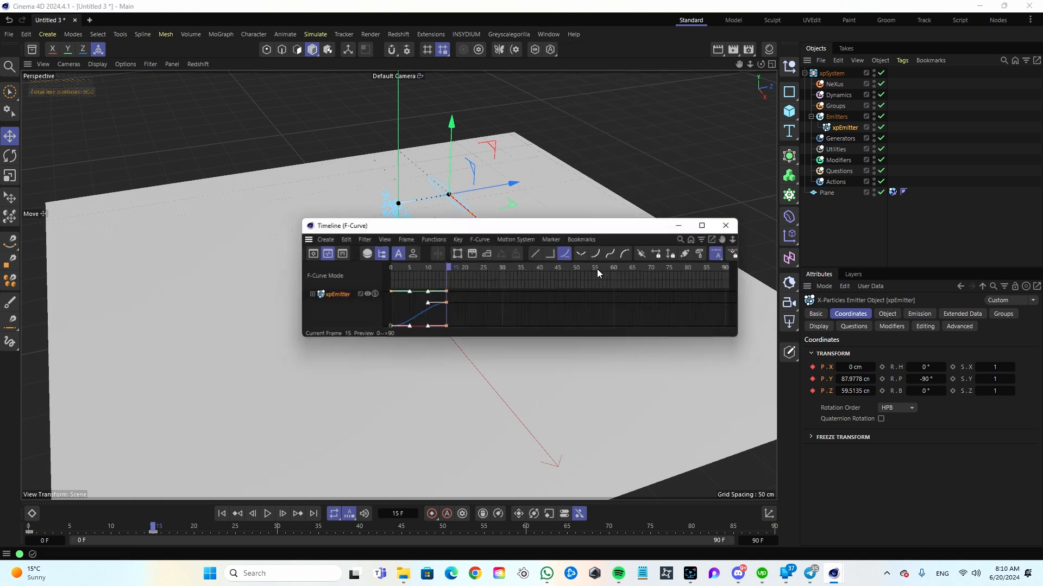
{"action": "left_click", "coordinate": [331, 298]}
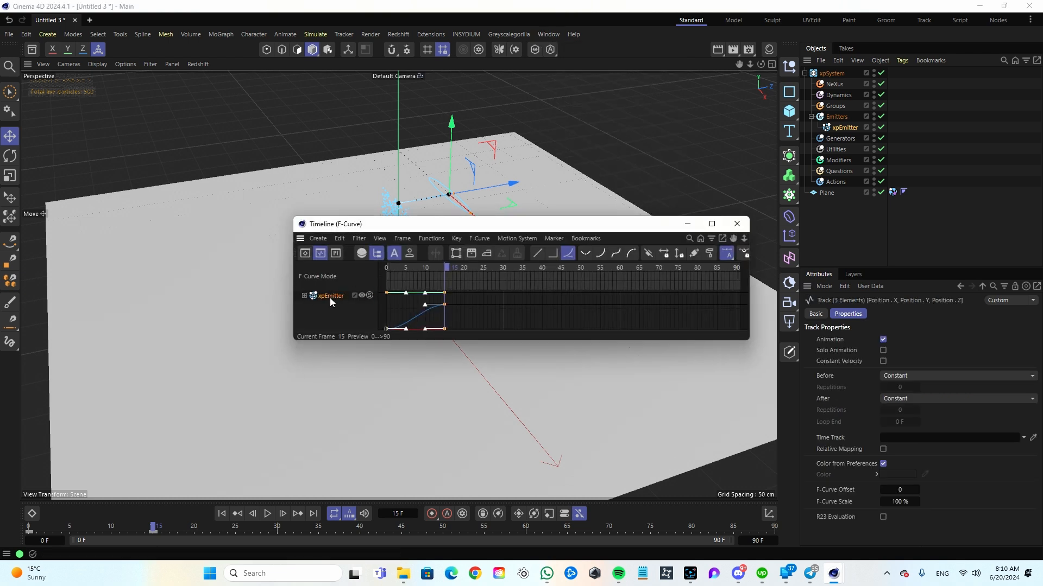
{"action": "left_click", "coordinate": [933, 375]}
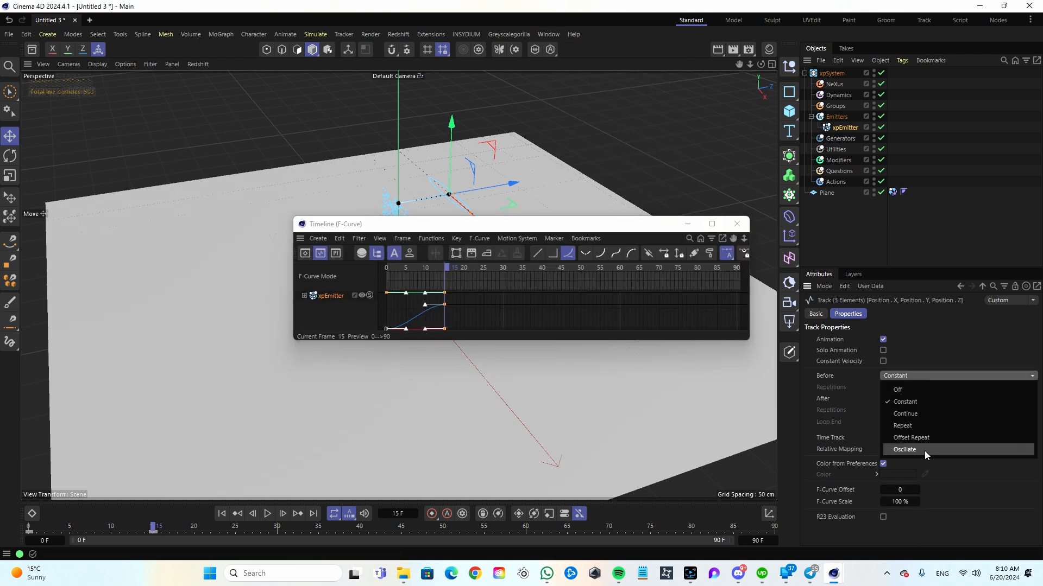
{"action": "left_click", "coordinate": [924, 449]}
{"action": "left_click", "coordinate": [934, 398]}
{"action": "left_click", "coordinate": [917, 472]}
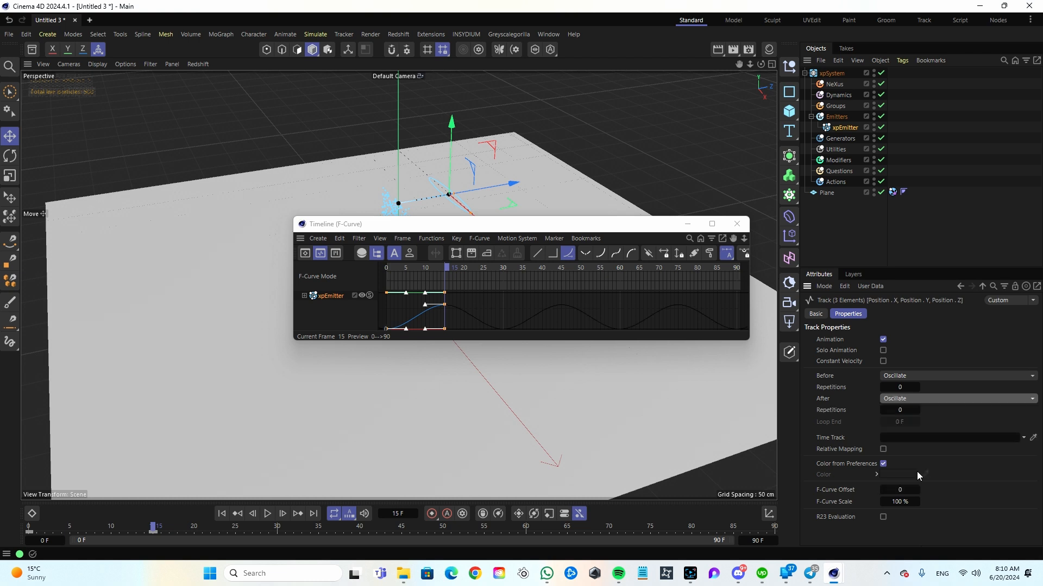
{"action": "left_click", "coordinate": [736, 224]}
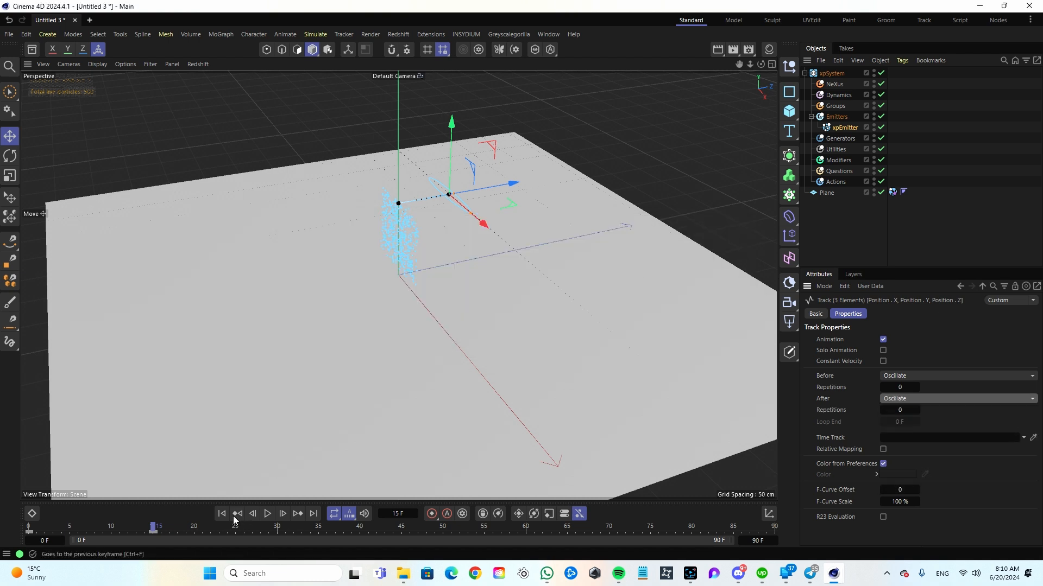
Play the particle animation from the first frame to check the emitter's back-and-forth motion
{"action": "left_click", "coordinate": [221, 514]}
{"action": "left_click", "coordinate": [266, 514]}
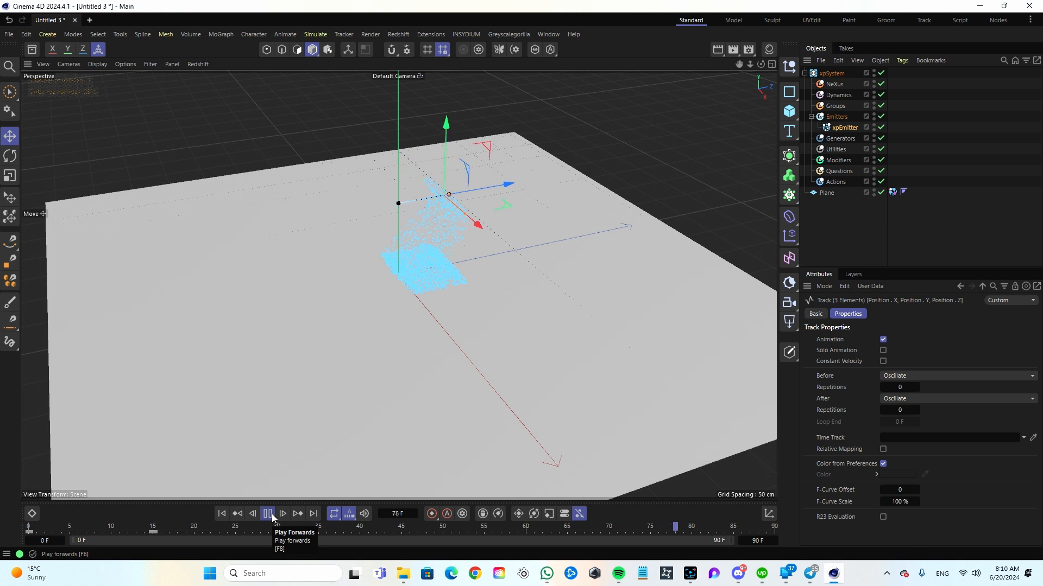
Stop the playback and return the animation to the first frame
{"action": "left_click", "coordinate": [268, 514]}
{"action": "left_click", "coordinate": [222, 514]}
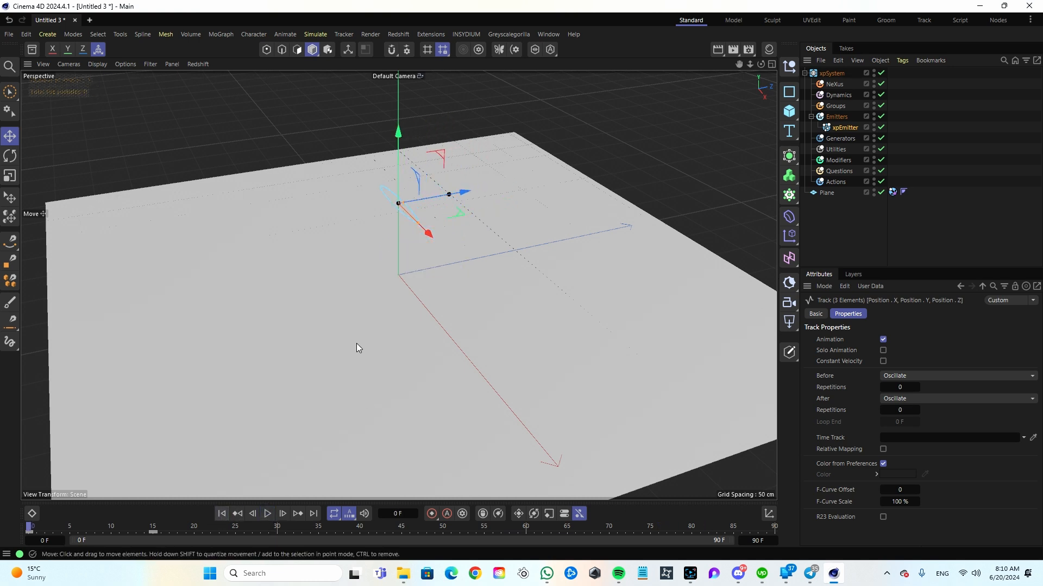
{"action": "scroll", "coordinate": [402, 317], "scroll_direction": "up", "scroll_amount": 6}
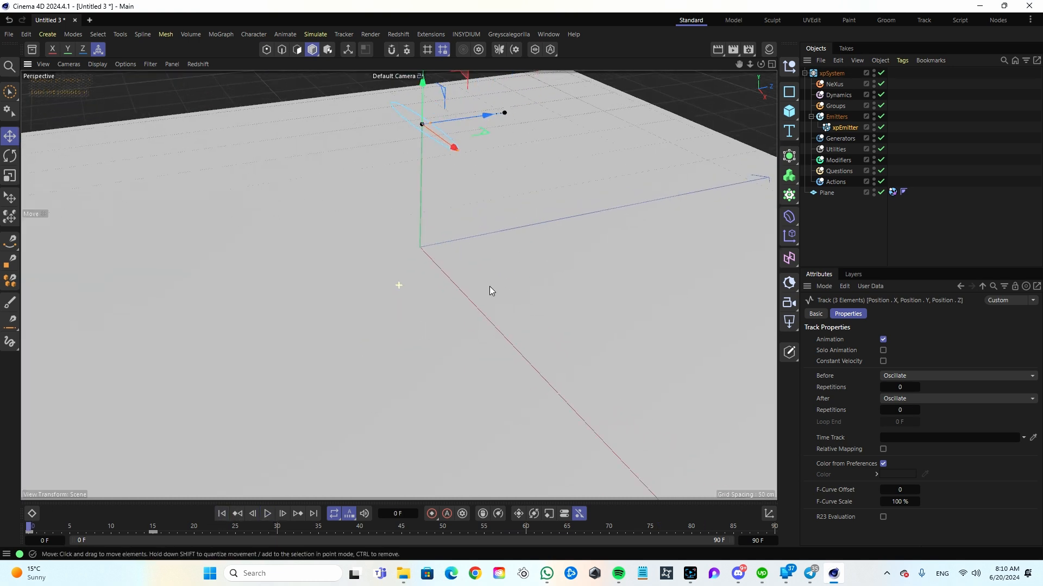
{"action": "scroll", "coordinate": [490, 287], "scroll_direction": "down", "scroll_amount": 6}
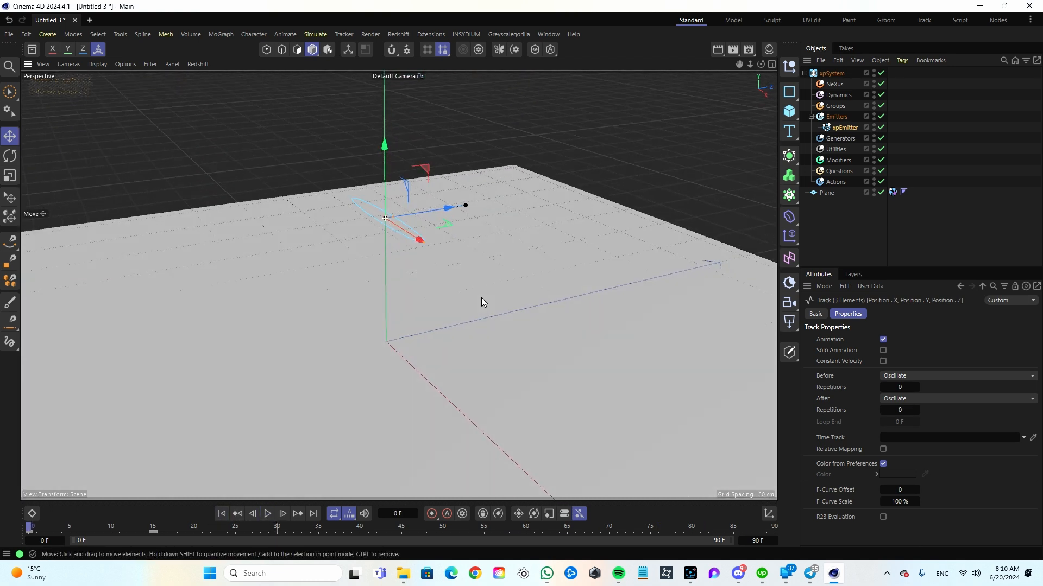
In the emitter's extended physical data, set friction to 100% and bounce to 0%
{"action": "left_click", "coordinate": [845, 128]}
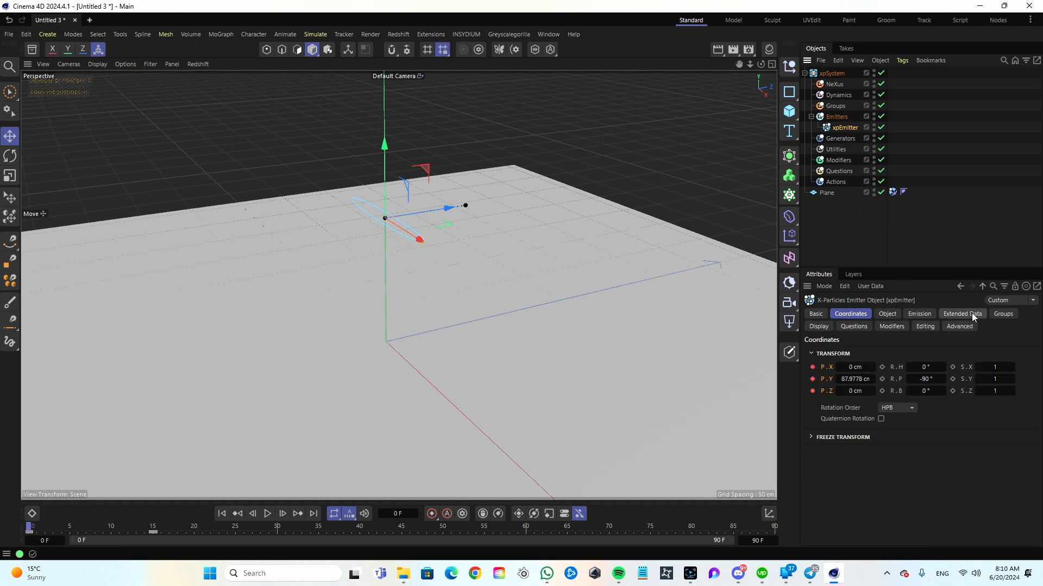
{"action": "left_click", "coordinate": [961, 315]}
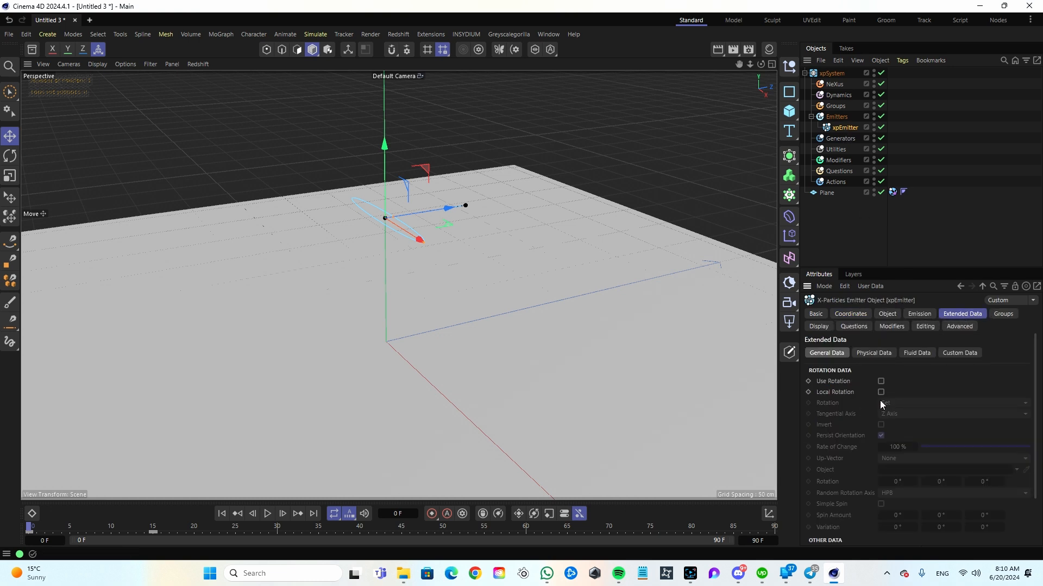
{"action": "left_click", "coordinate": [866, 356]}
{"action": "left_click_drag", "start_coordinate": [916, 394], "coordinate": [866, 409]}
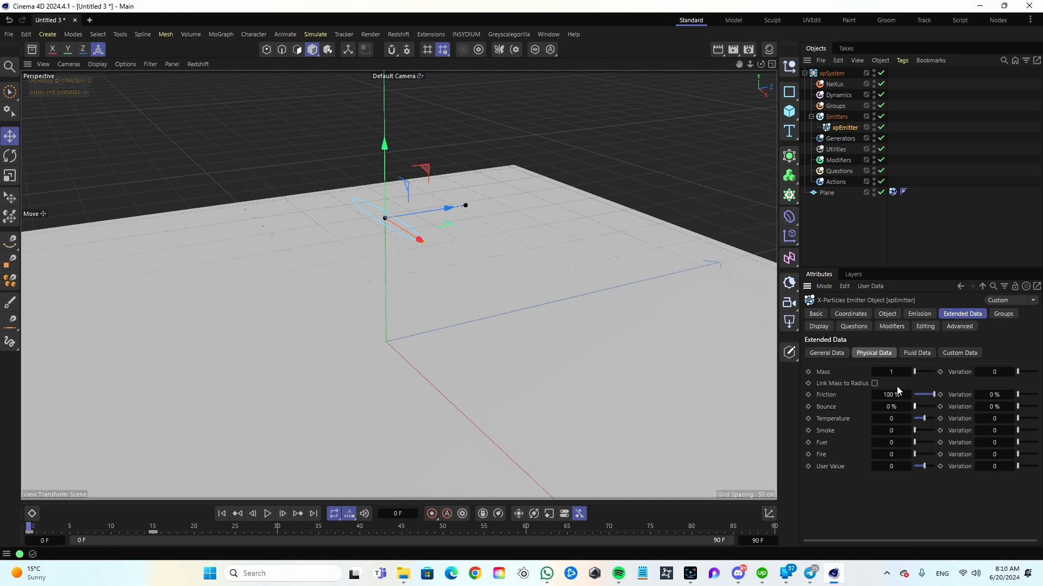
In the emitter's extended fluid data, raise the viscosity to 1000
{"action": "left_click", "coordinate": [916, 353]}
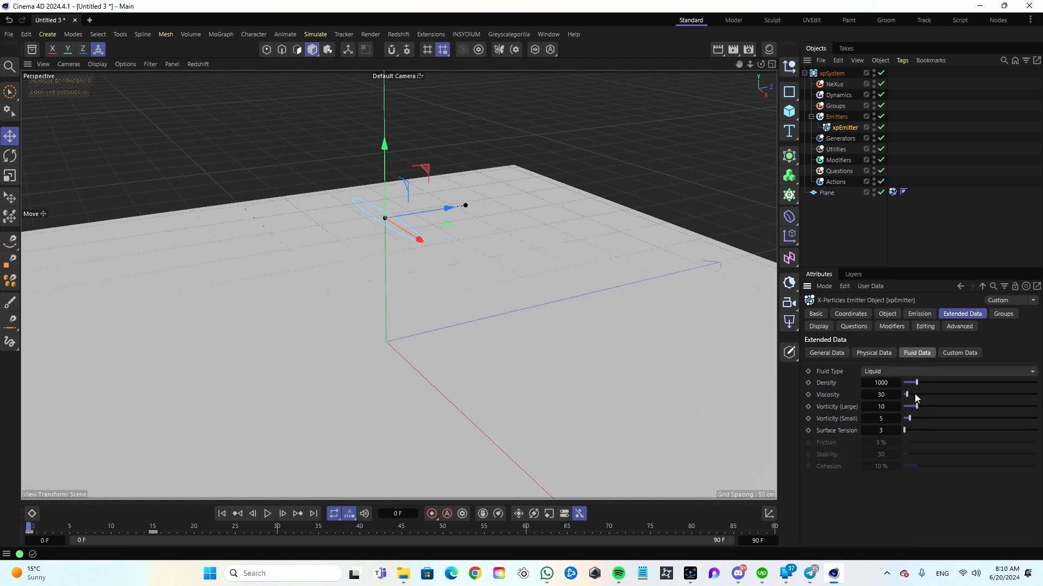
{"action": "left_click_drag", "start_coordinate": [918, 395], "coordinate": [1039, 395]}
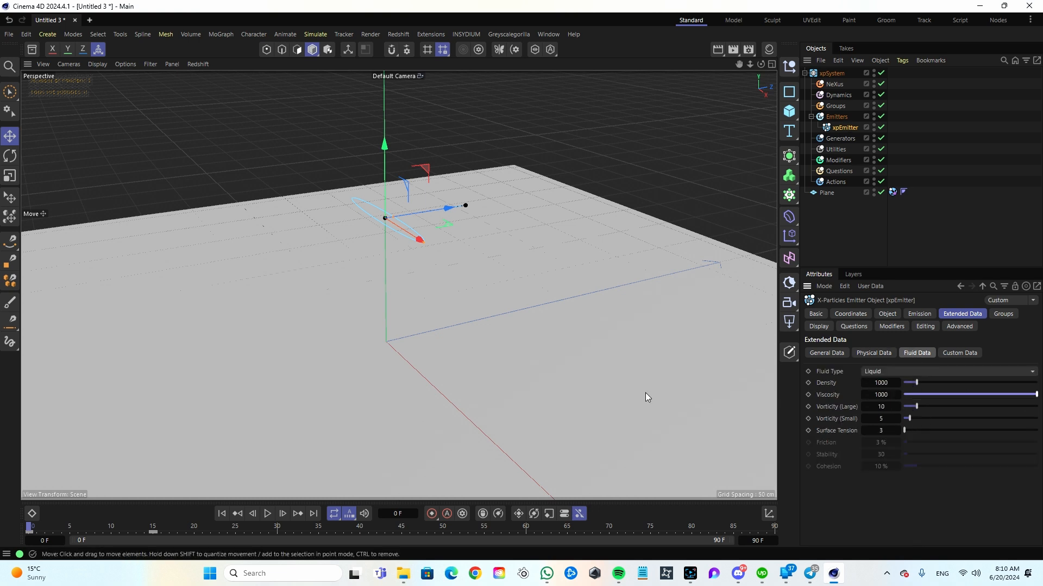
{"action": "mouse_move", "coordinate": [502, 320]}
{"action": "left_mouse_down", "text": "alt"}
{"action": "mouse_move", "coordinate": [517, 301]}
{"action": "mouse_move", "coordinate": [502, 313]}
{"action": "left_mouse_up", "text": "alt"}
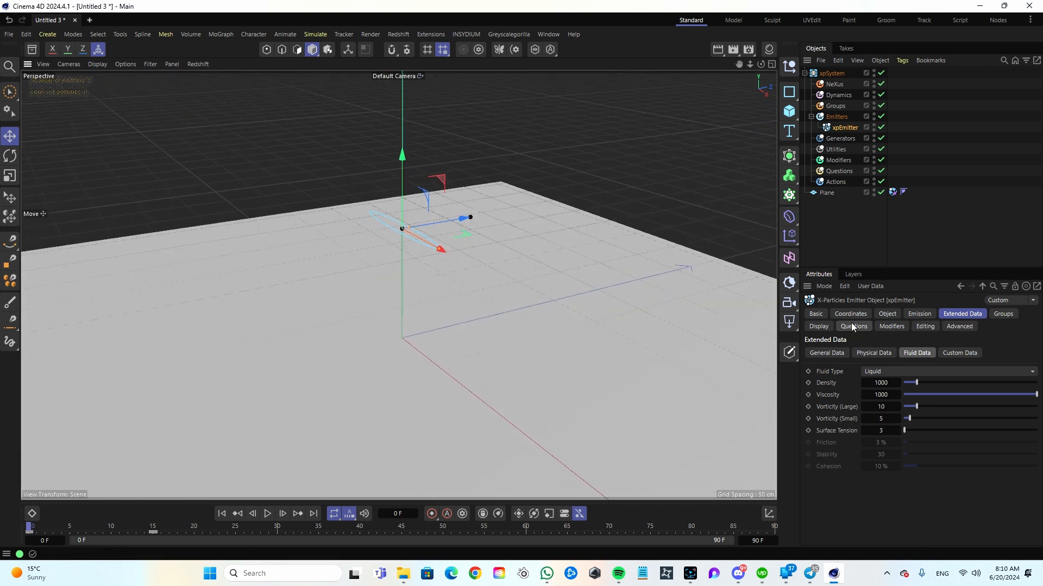
In the project's X-Particles dynamics settings, set the subframe steps to 5
{"action": "left_click", "coordinate": [823, 286]}
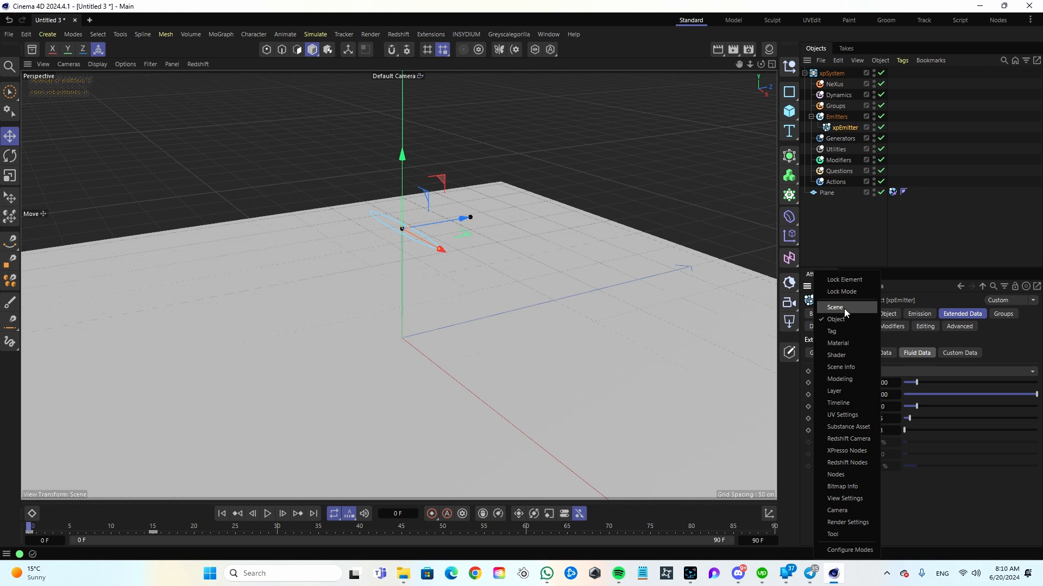
{"action": "left_click", "coordinate": [950, 206]}
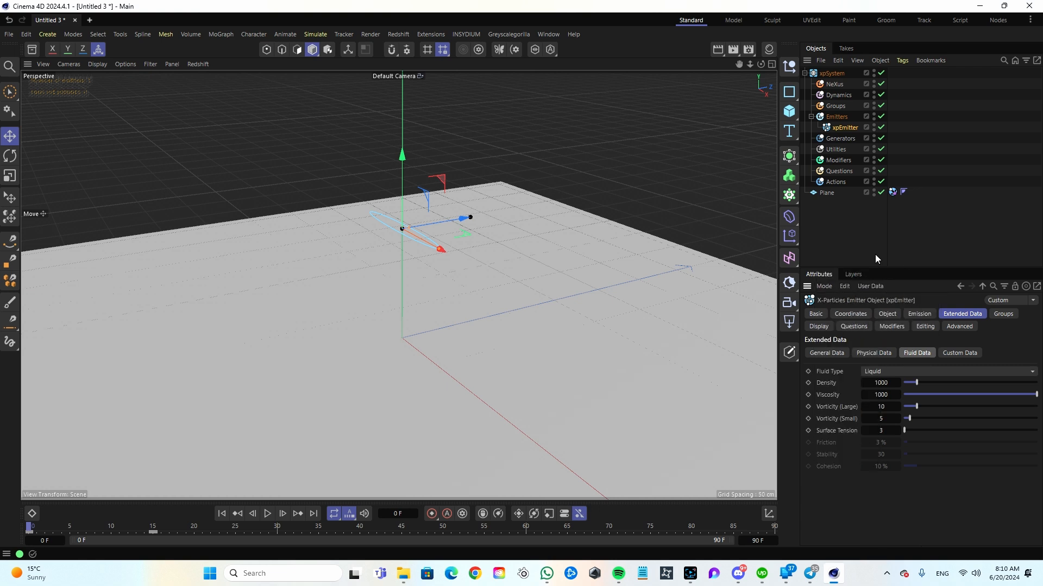
{"action": "left_click", "coordinate": [822, 287]}
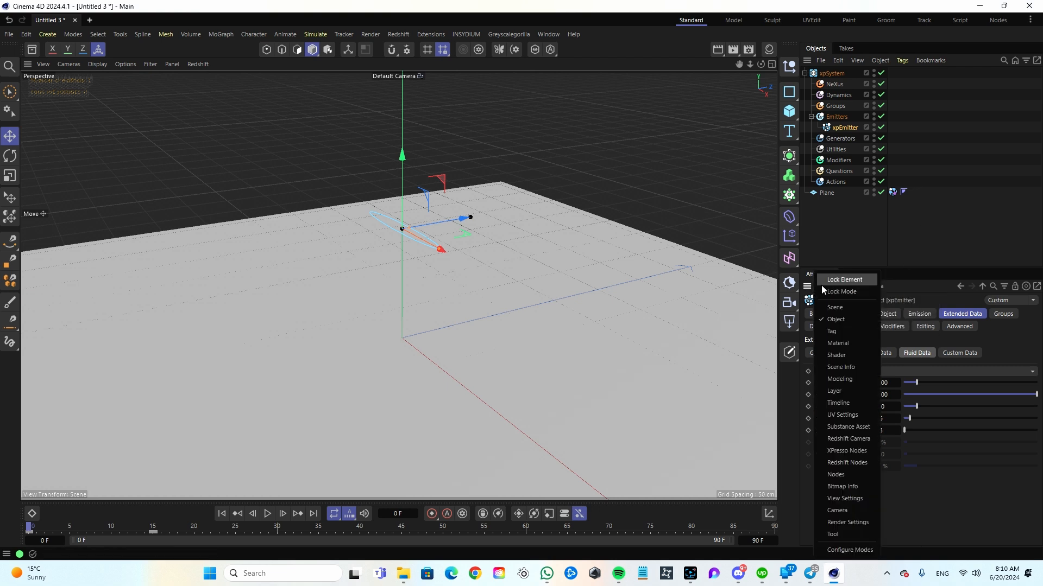
{"action": "left_click", "coordinate": [837, 308]}
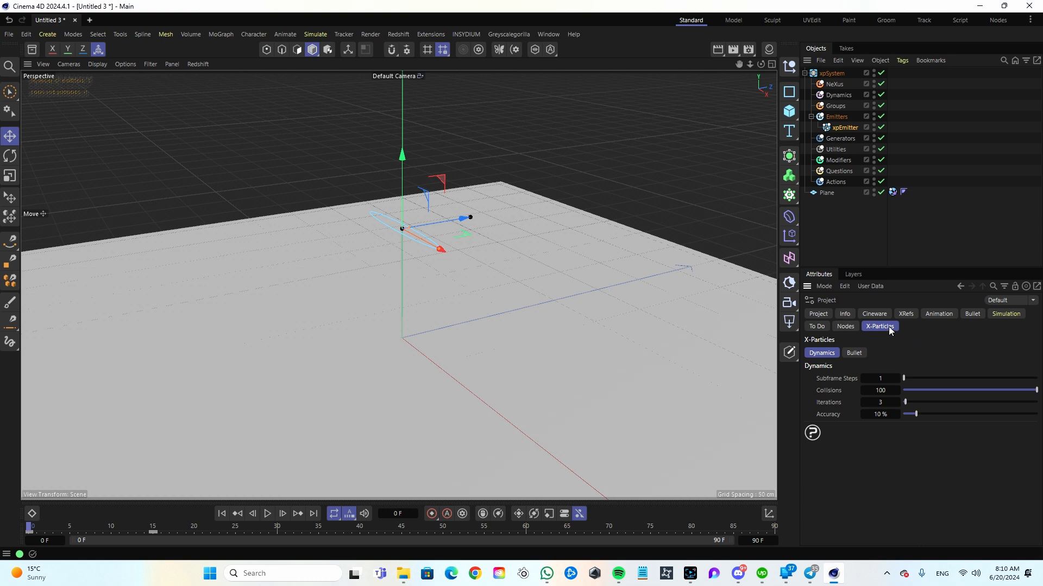
{"action": "left_click", "coordinate": [885, 380]}
{"action": "type", "text": "5"}
{"action": "key", "text": "Tab"}
Play the particle simulation from the first frame to about frame 63 and examine the falling stream from a low side angle
{"action": "left_click", "coordinate": [221, 514]}
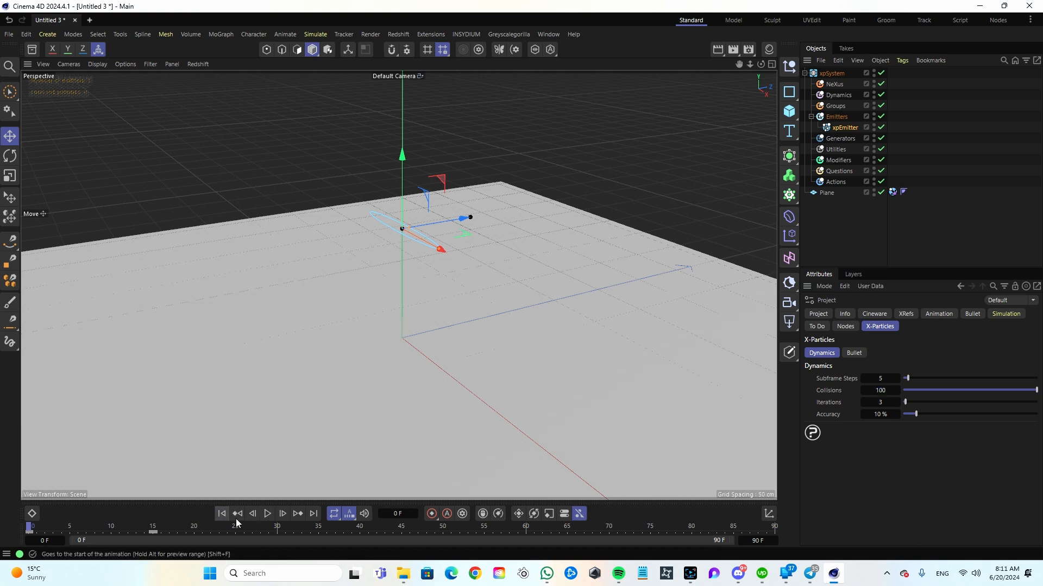
{"action": "left_click", "coordinate": [267, 514]}
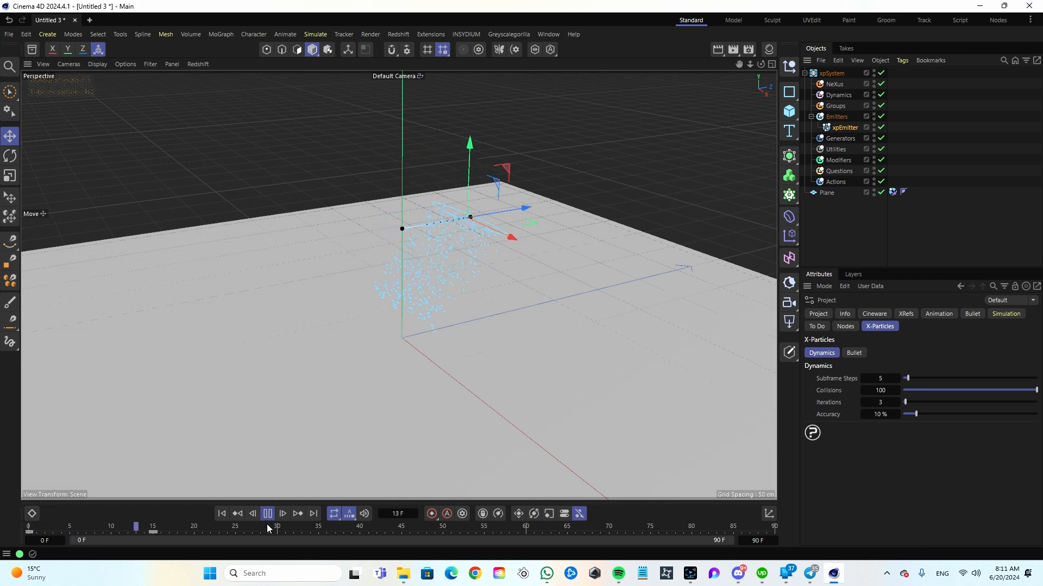
{"action": "left_click", "coordinate": [265, 519]}
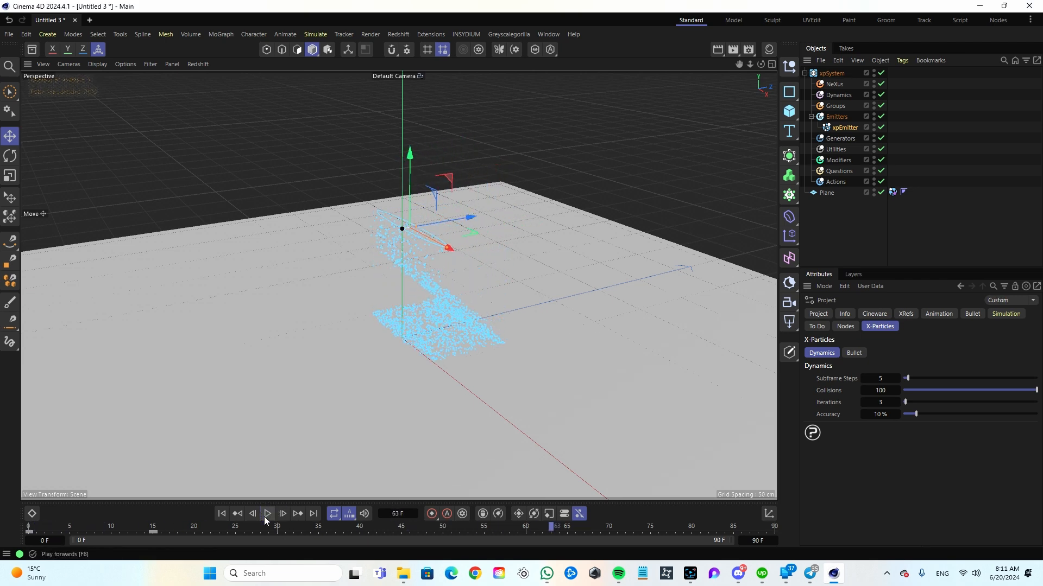
{"action": "left_click_drag", "start_coordinate": [413, 400], "coordinate": [402, 373], "text": "alt"}
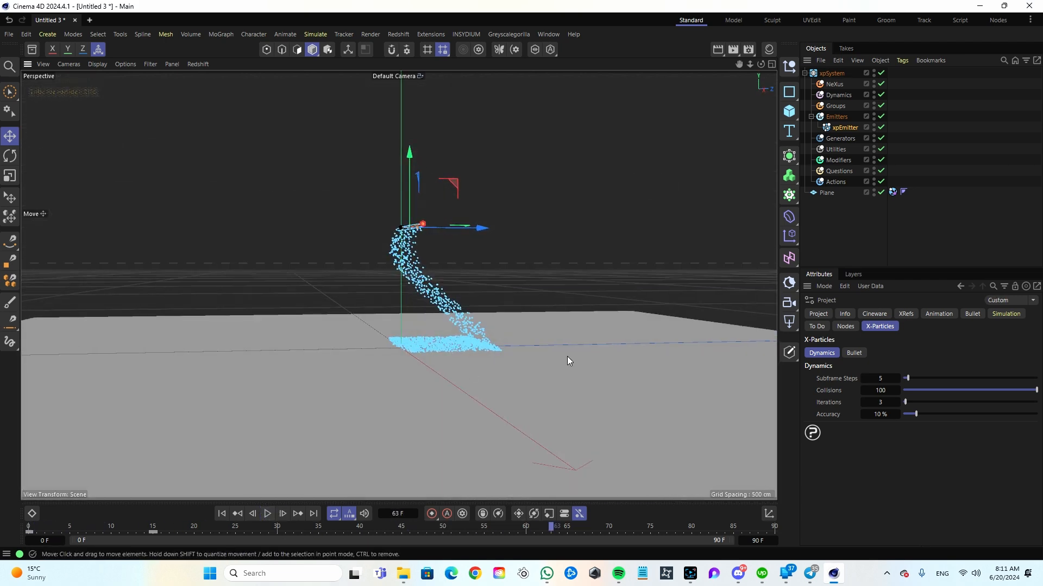
Add an xpFluidFX object to the xpSystem's Dynamics folder and set its accuracy to High
{"action": "left_click", "coordinate": [837, 95]}
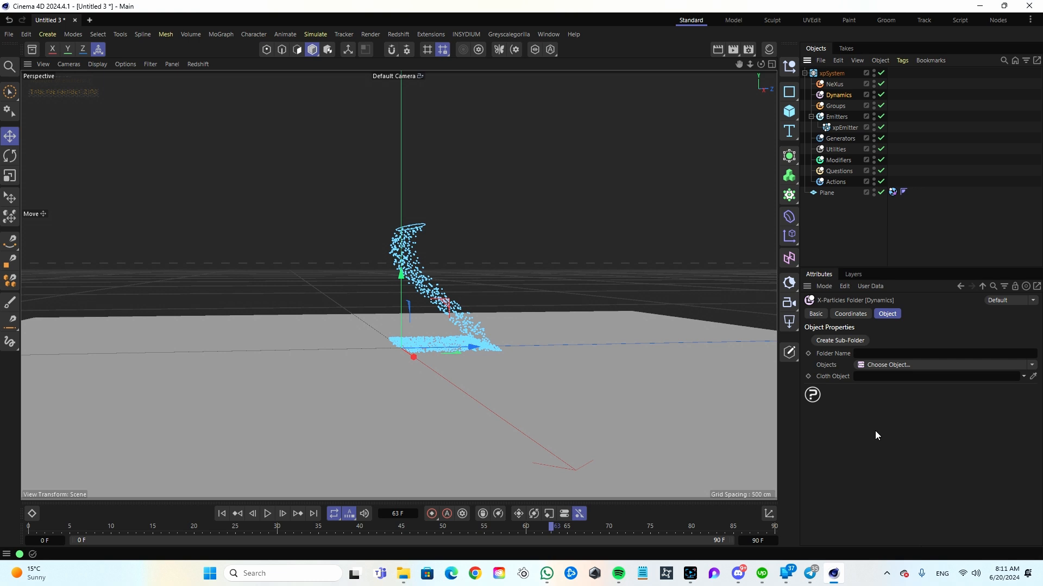
{"action": "left_click", "coordinate": [906, 365]}
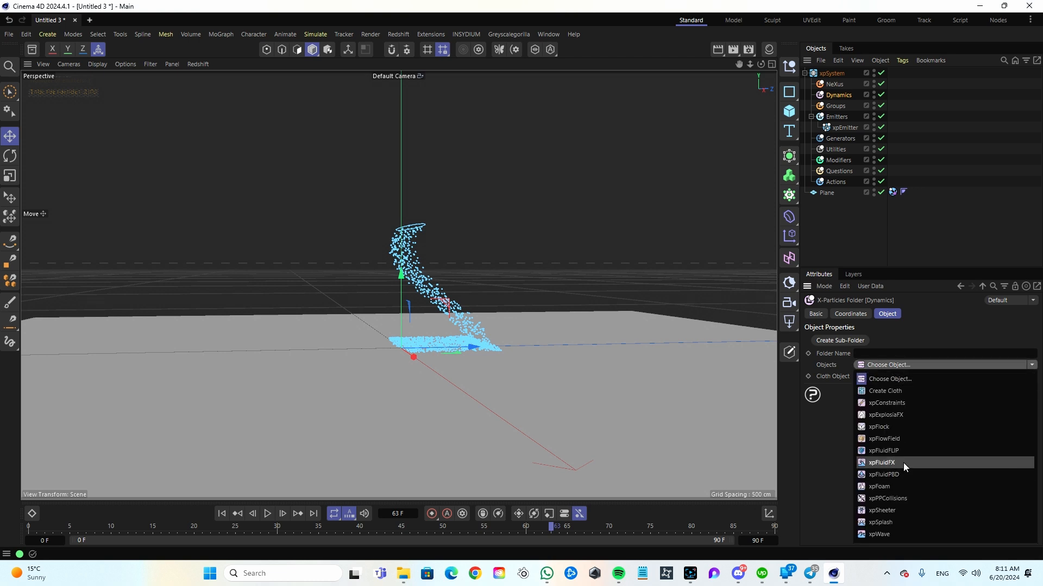
{"action": "left_click", "coordinate": [904, 463]}
{"action": "left_click", "coordinate": [908, 341]}
{"action": "left_click", "coordinate": [891, 384]}
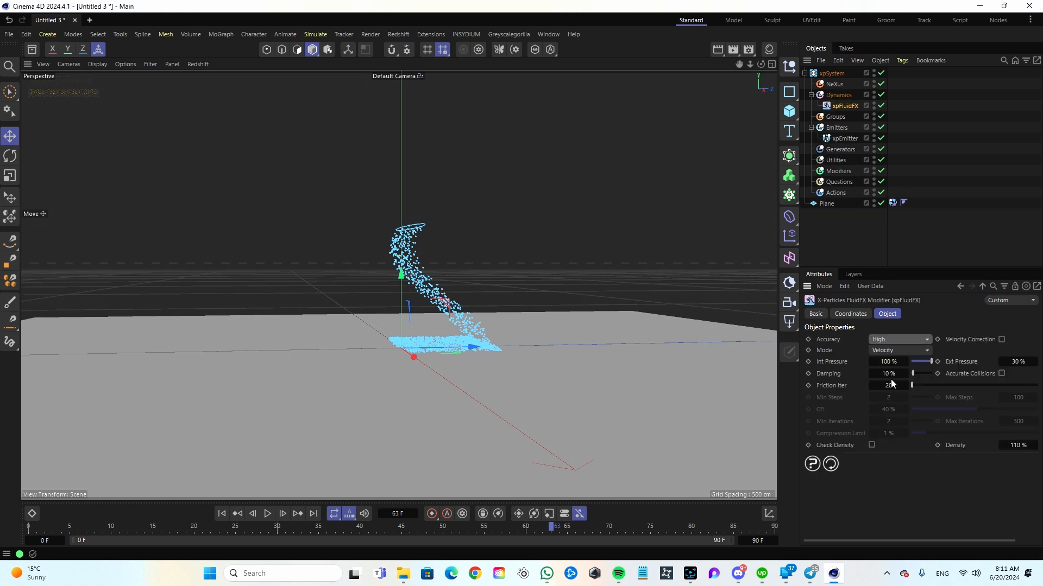
Play the simulation briefly to check the FluidFX behaviour, stop it, and return to the first frame
{"action": "left_click", "coordinate": [221, 514]}
{"action": "left_click", "coordinate": [267, 513]}
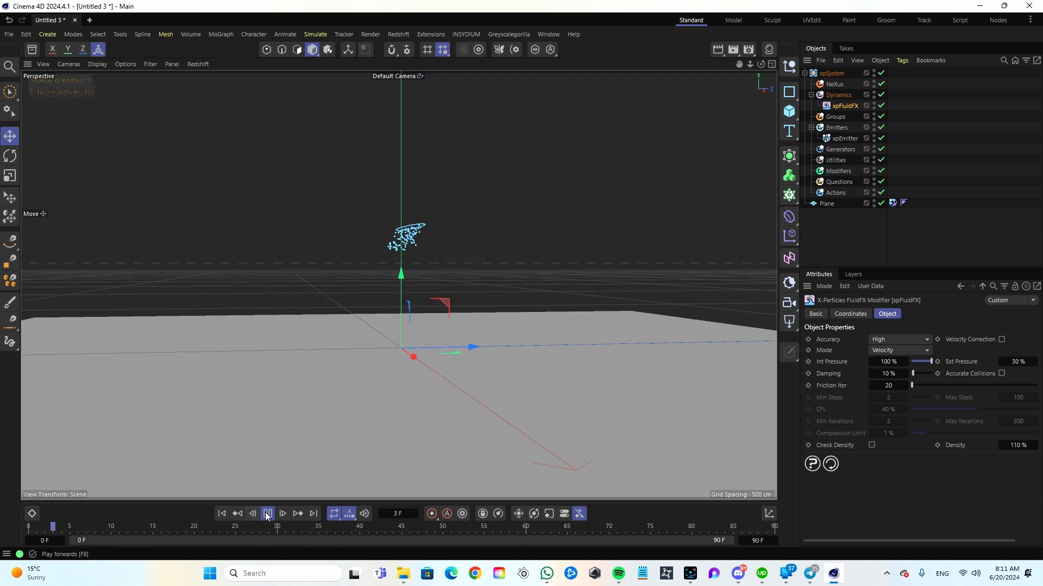
{"action": "left_click", "coordinate": [267, 514]}
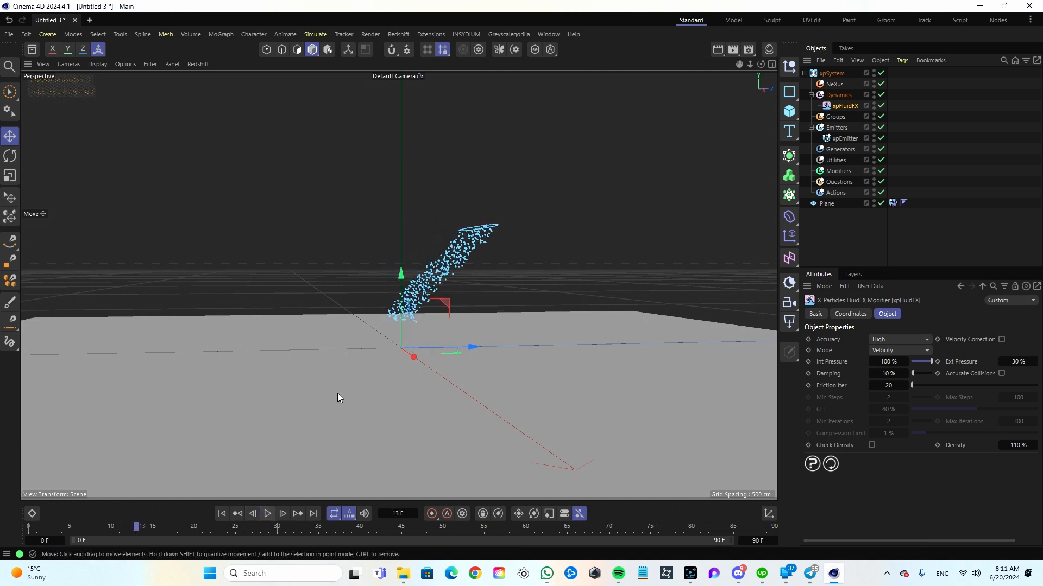
{"action": "left_click", "coordinate": [227, 515]}
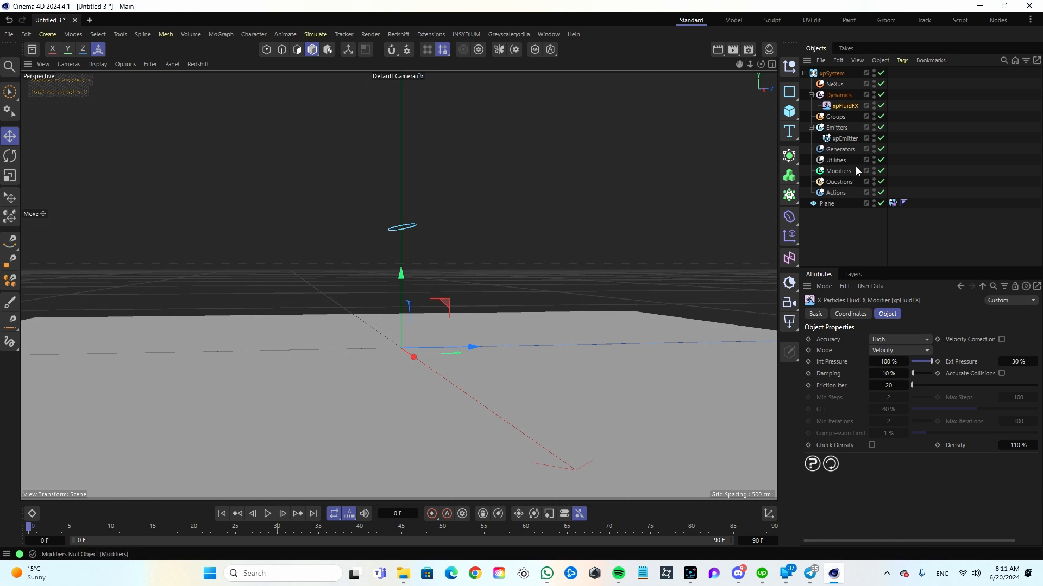
Extend the project's animation length to 120 frames
{"action": "left_click", "coordinate": [758, 540]}
{"action": "type", "text": "120"}
{"action": "key", "text": "Return"}
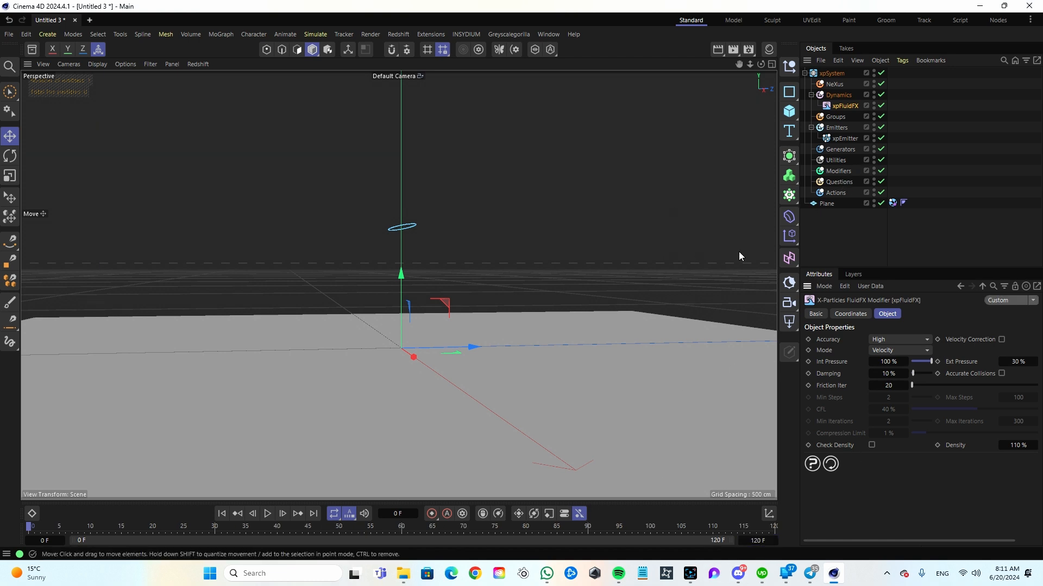
Add an xpCache object to the Utilities folder and set its cache type to Internal (Memory)
{"action": "left_click", "coordinate": [836, 161]}
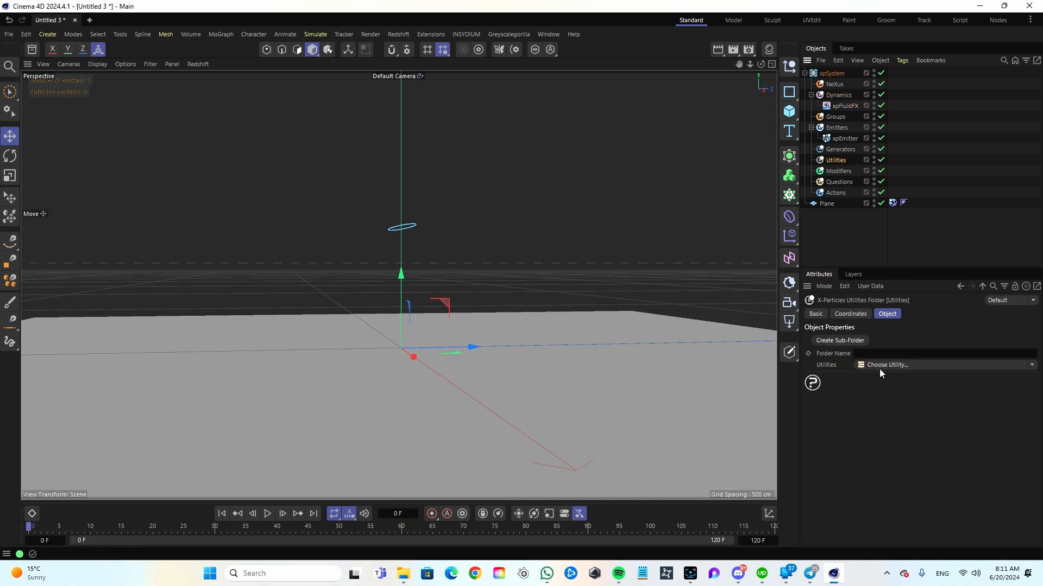
{"action": "left_click", "coordinate": [905, 366]}
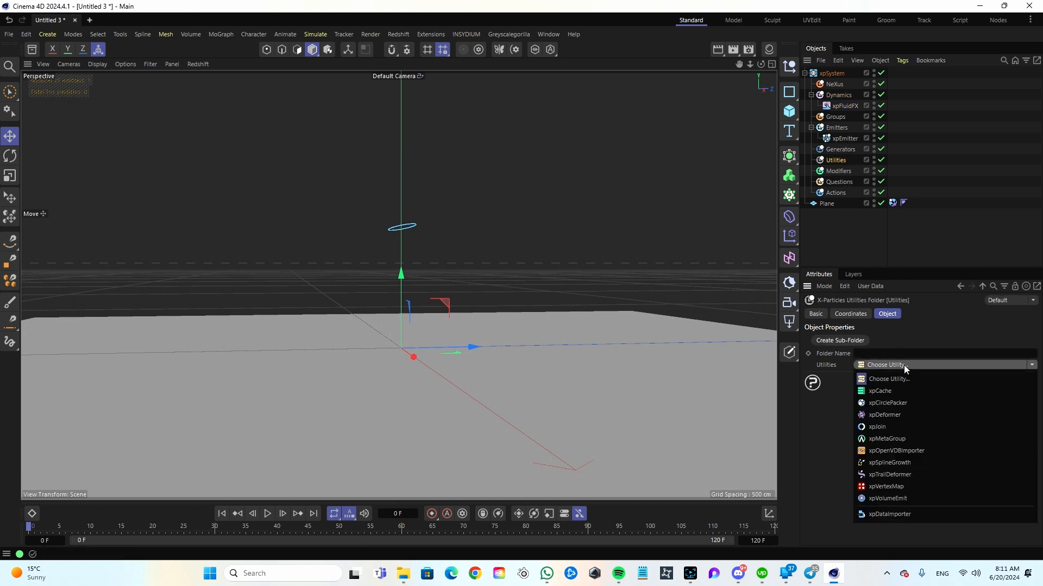
{"action": "left_click", "coordinate": [872, 393]}
{"action": "left_click", "coordinate": [944, 359]}
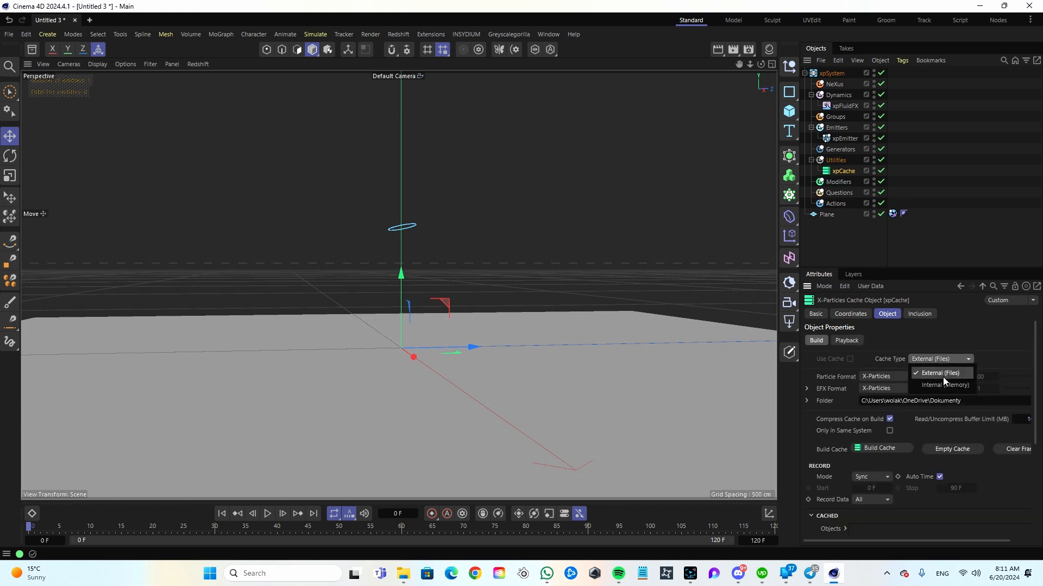
{"action": "left_click", "coordinate": [941, 385]}
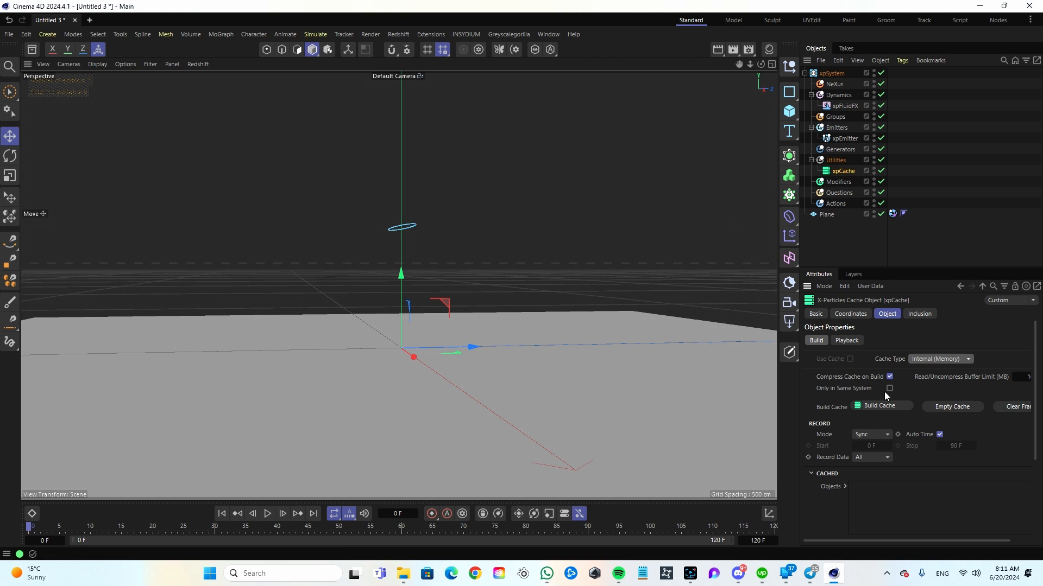
Build the particle cache, play the cached simulation, and return to the first frame
{"action": "left_click", "coordinate": [888, 407]}
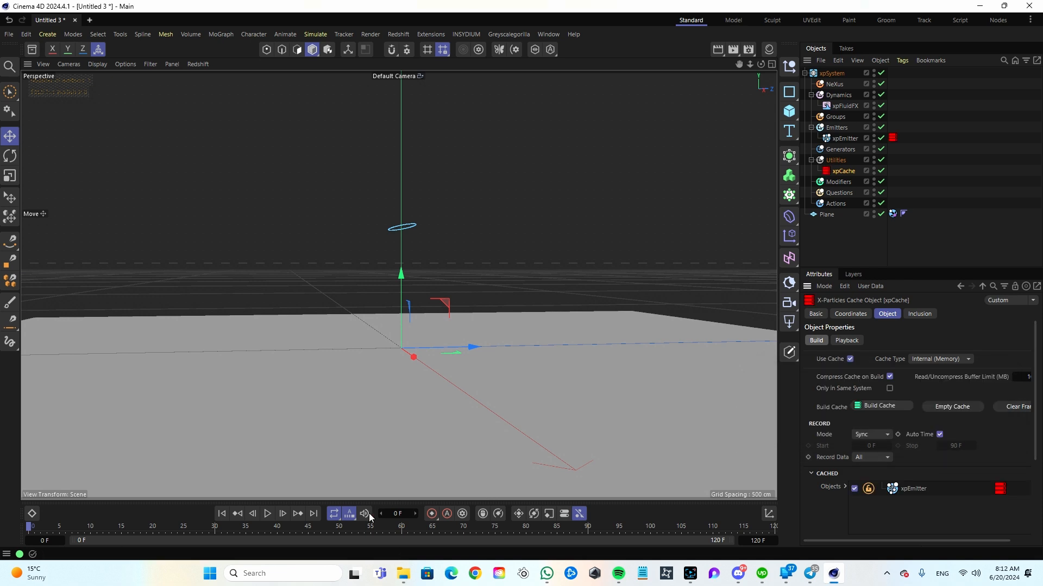
{"action": "key", "text": "F8"}
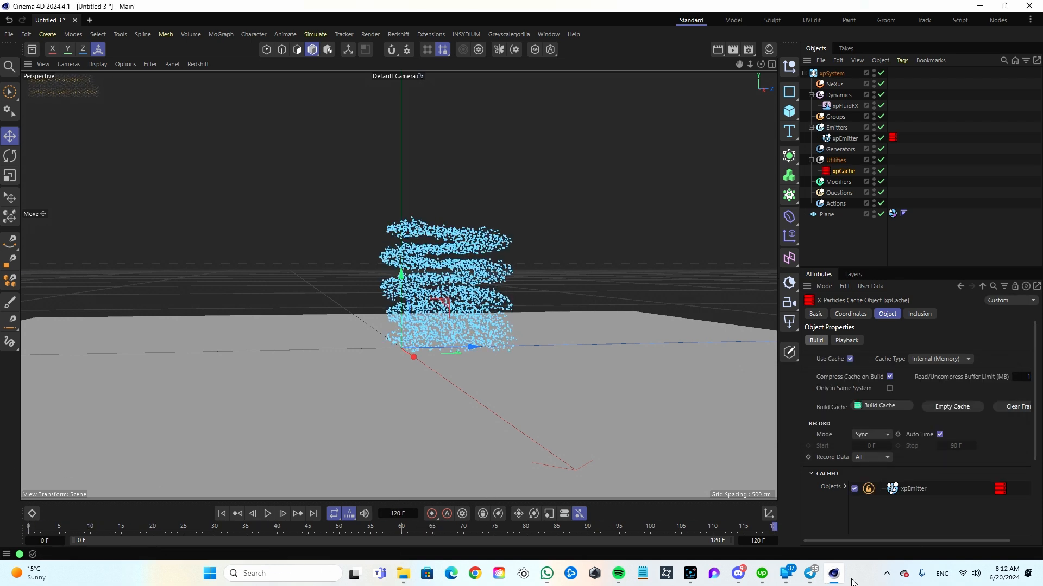
{"action": "left_click_drag", "start_coordinate": [54, 544], "coordinate": [29, 535]}
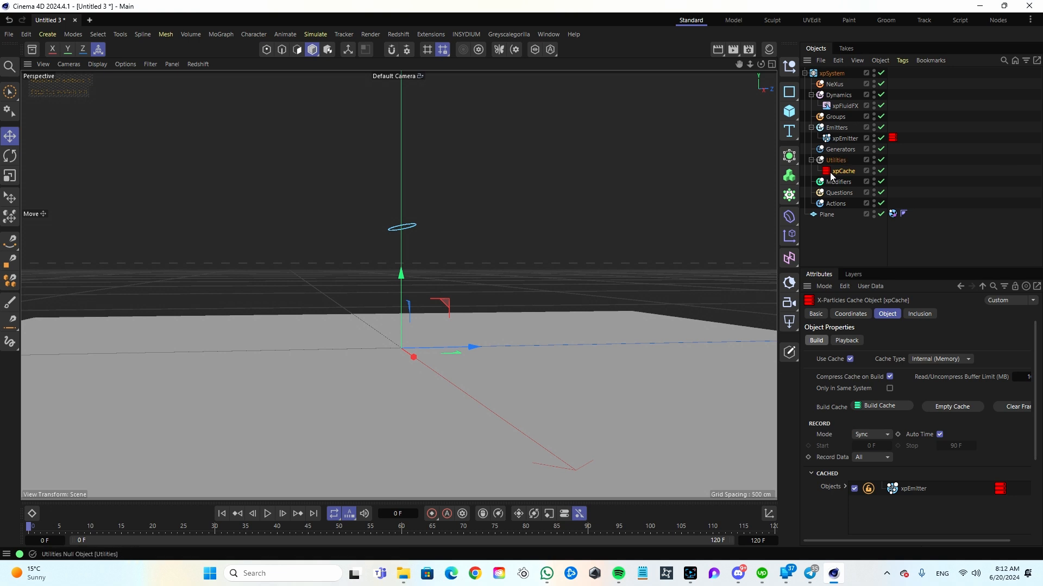
Add an xpOpenVDBMesher to the Generators folder and assign the xpEmitter as its mesh source
{"action": "left_click", "coordinate": [840, 148]}
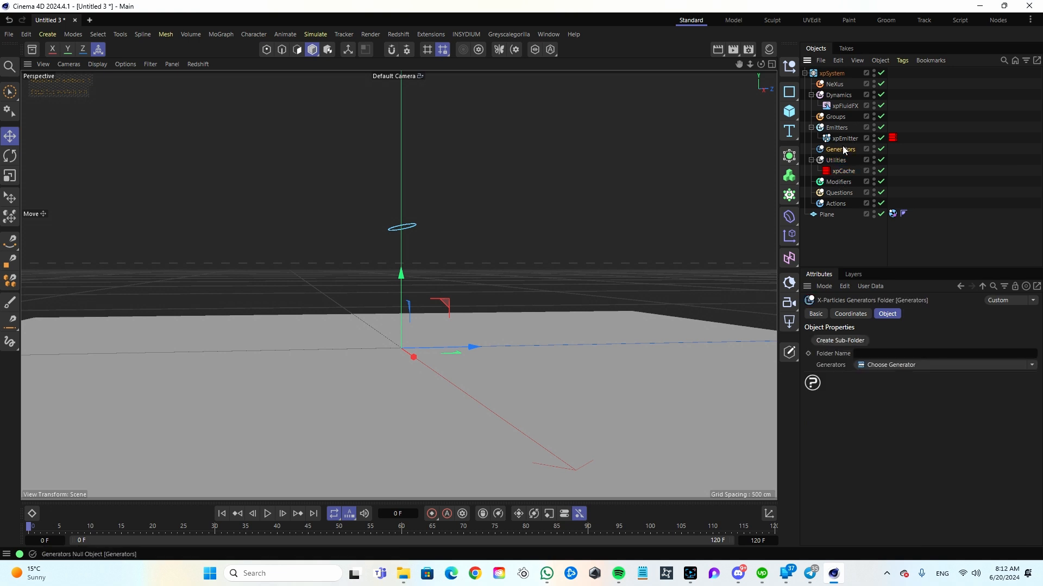
{"action": "left_click", "coordinate": [985, 366]}
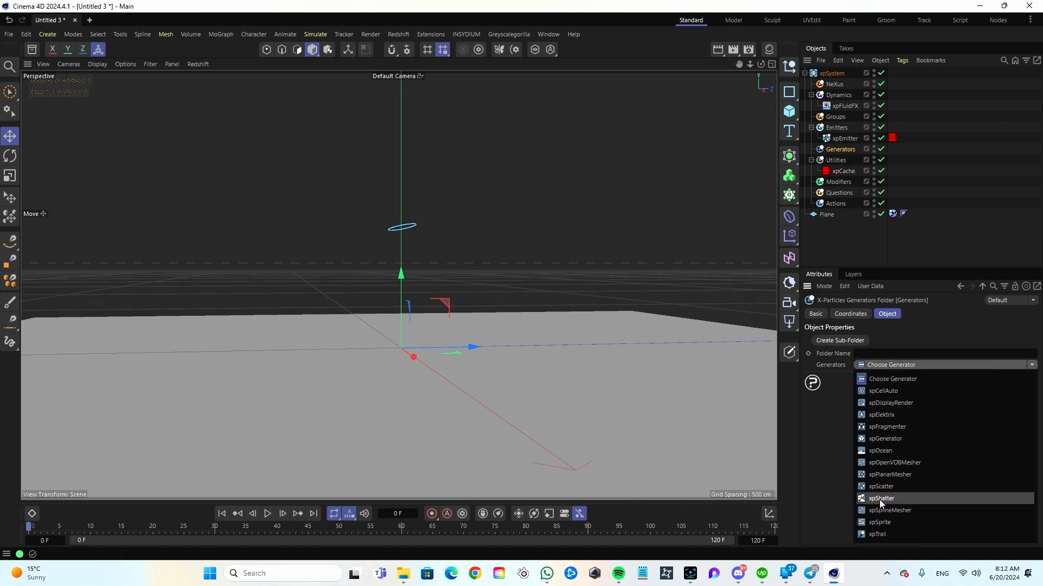
{"action": "left_click", "coordinate": [946, 463]}
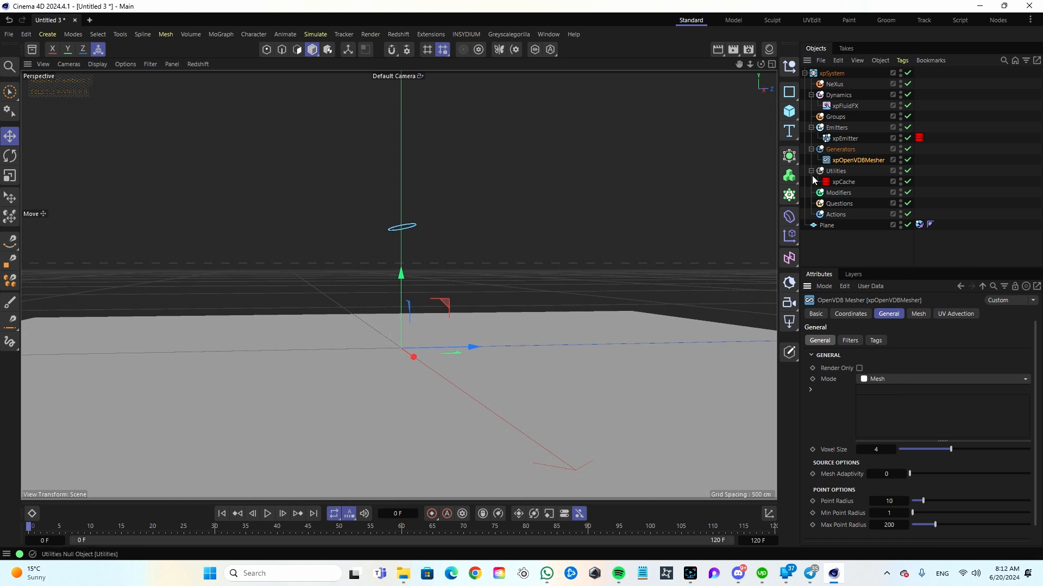
{"action": "left_click_drag", "start_coordinate": [843, 139], "coordinate": [905, 432]}
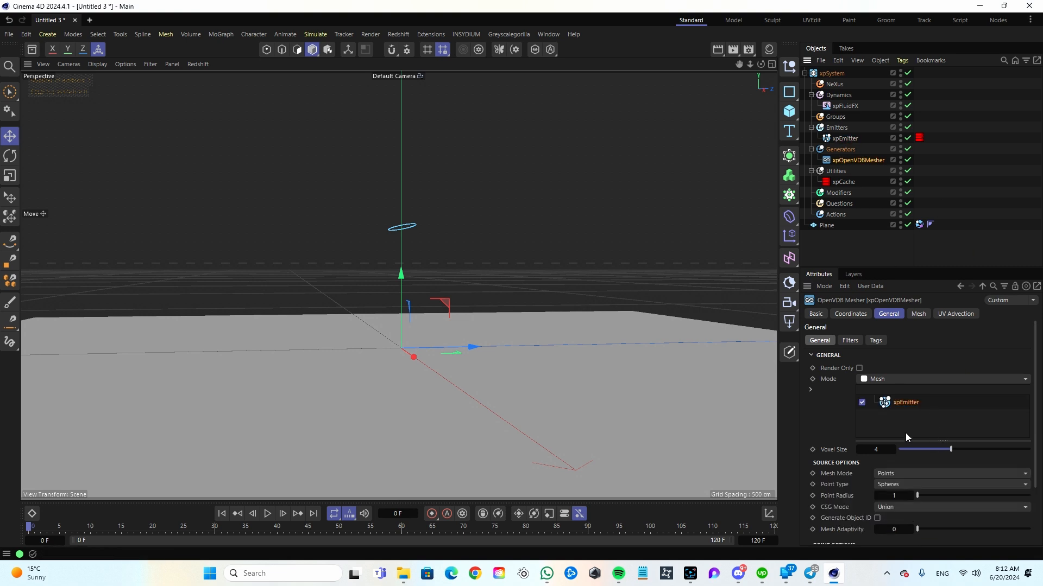
Set the xpOpenVDBMesher's voxel size to 3 and the source's point radius to 0.5
{"action": "left_click", "coordinate": [872, 448]}
{"action": "type", "text": "3"}
{"action": "key", "text": "Return"}
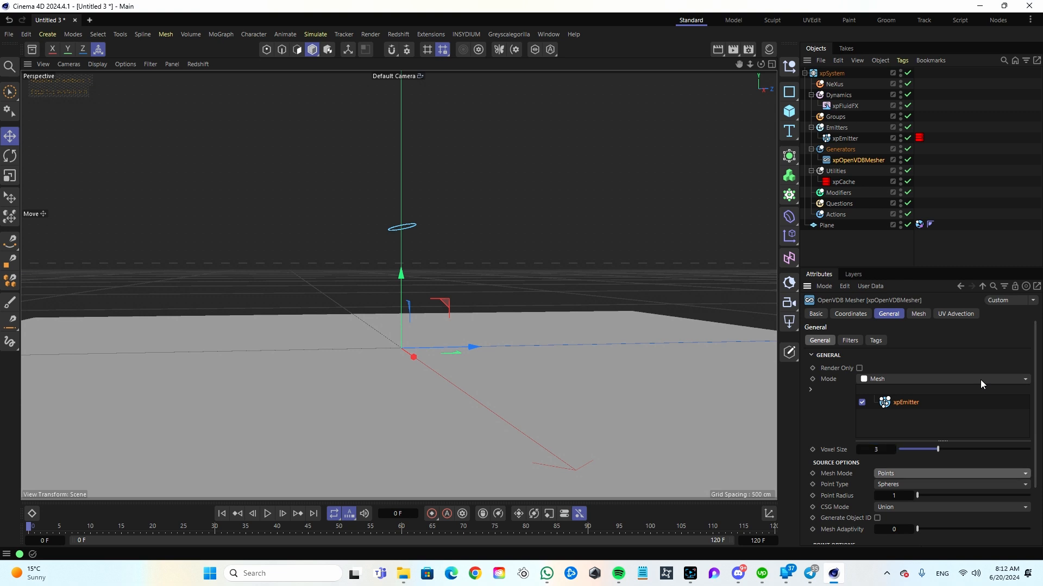
{"action": "left_click", "coordinate": [900, 495]}
{"action": "type", "text": "."}
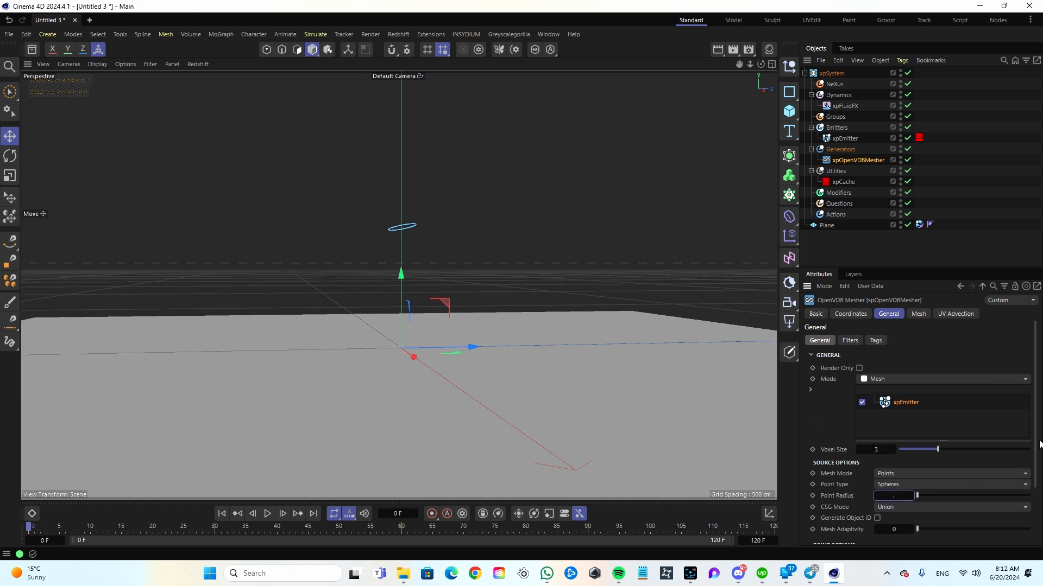
{"action": "type", "text": "5"}
{"action": "key", "text": "Tab"}
Set the point radius in the mesher's Point Options to 0.5 and scrub the animation to frame 54
{"action": "scroll", "coordinate": [826, 452], "scroll_direction": "down", "scroll_amount": 3}
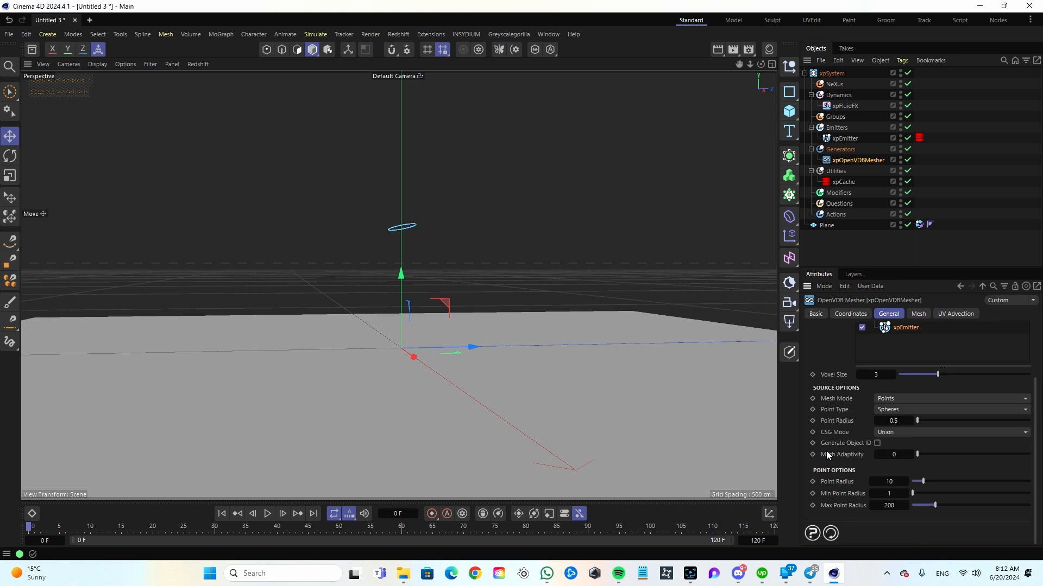
{"action": "left_click", "coordinate": [894, 483]}
{"action": "type", "text": "0.5"}
{"action": "key", "text": "Return"}
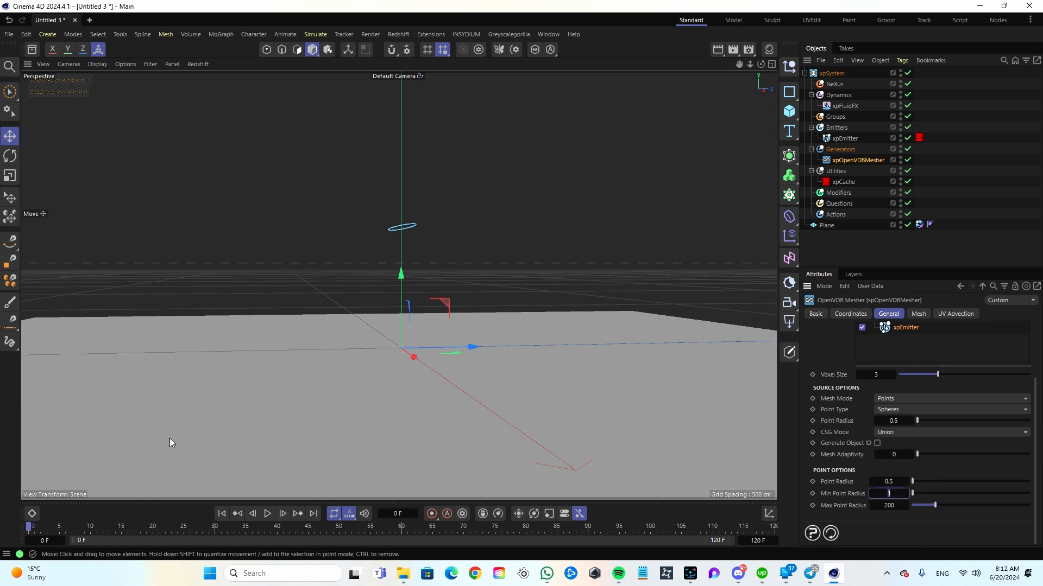
{"action": "left_click_drag", "start_coordinate": [262, 530], "coordinate": [362, 536]}
Set both the mesher's source point radius and its Point Options point radius to 0.7
{"action": "scroll", "coordinate": [874, 434], "scroll_direction": "up", "scroll_amount": 3}
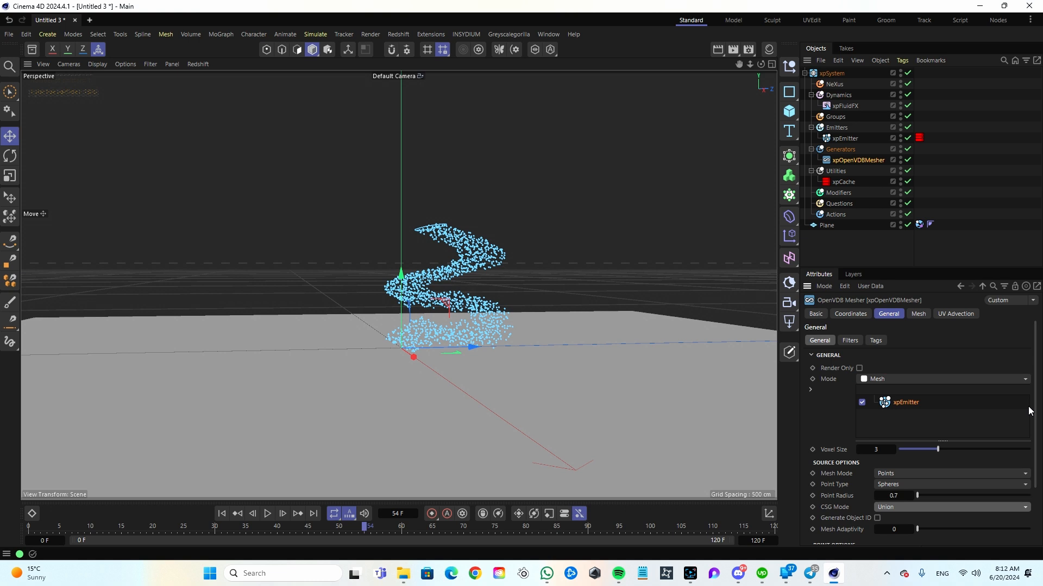
{"action": "scroll", "coordinate": [832, 459], "scroll_direction": "down", "scroll_amount": 3}
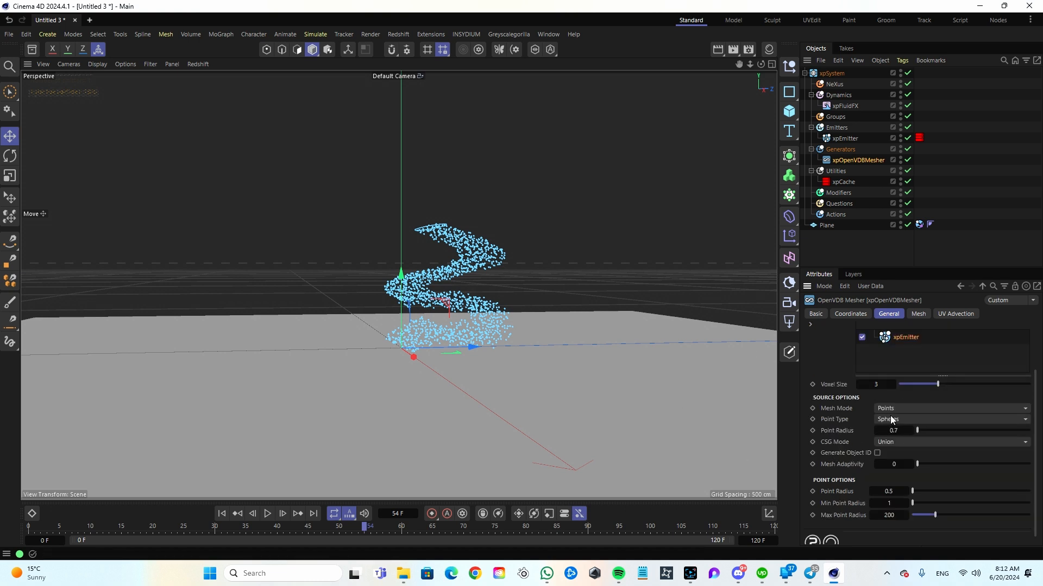
{"action": "scroll", "coordinate": [891, 415], "scroll_direction": "up", "scroll_amount": 2}
{"action": "scroll", "coordinate": [865, 407], "scroll_direction": "down", "scroll_amount": 3}
{"action": "double_click", "coordinate": [892, 479]}
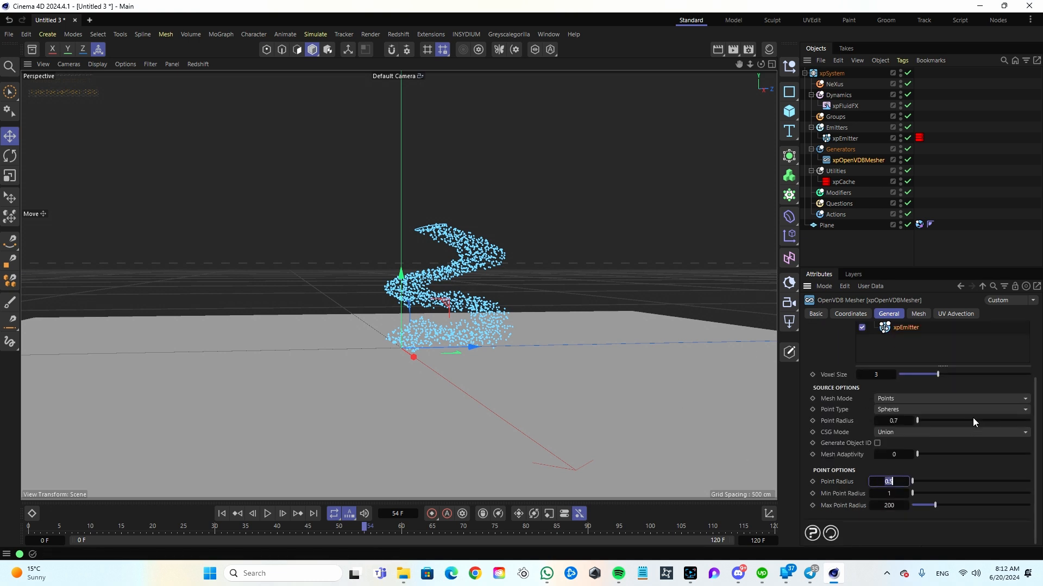
{"action": "type", "text": "0.7"}
{"action": "key", "text": "Tab"}
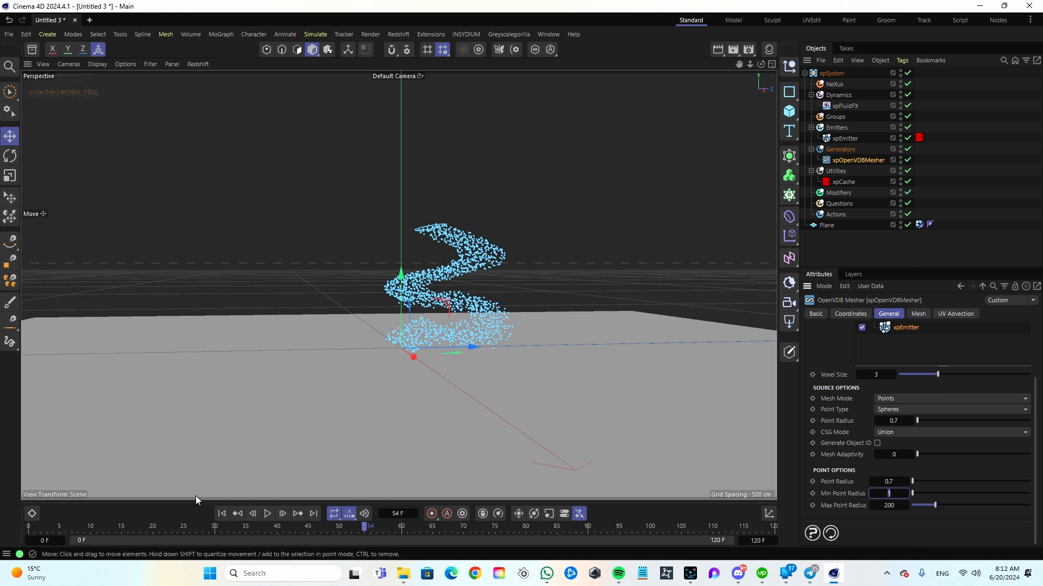
Play the simulation from the first frame and pause it at frame 43 to check the mesh
{"action": "left_click", "coordinate": [222, 514]}
{"action": "left_click", "coordinate": [267, 515]}
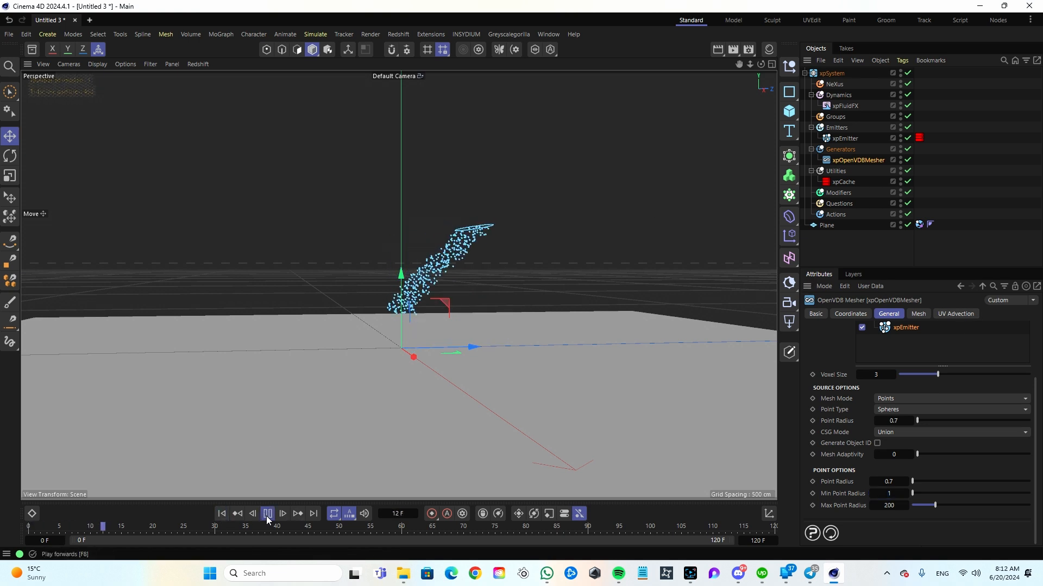
{"action": "left_click", "coordinate": [266, 514]}
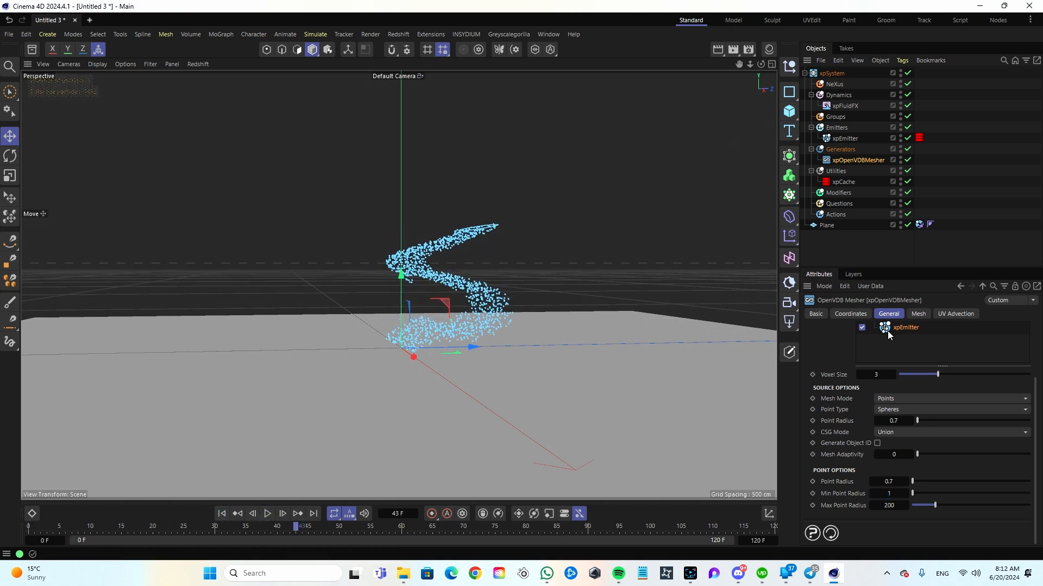
Set the mesher's voxel size to 4 and the source's point radius to 1
{"action": "scroll", "coordinate": [882, 363], "scroll_direction": "up", "scroll_amount": 3}
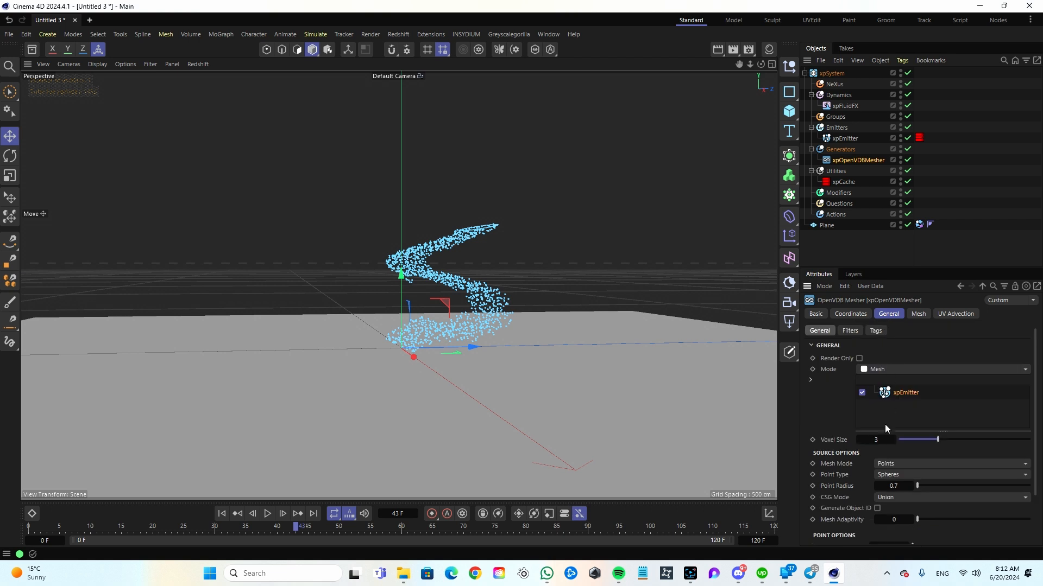
{"action": "left_click_drag", "start_coordinate": [880, 440], "coordinate": [875, 426]}
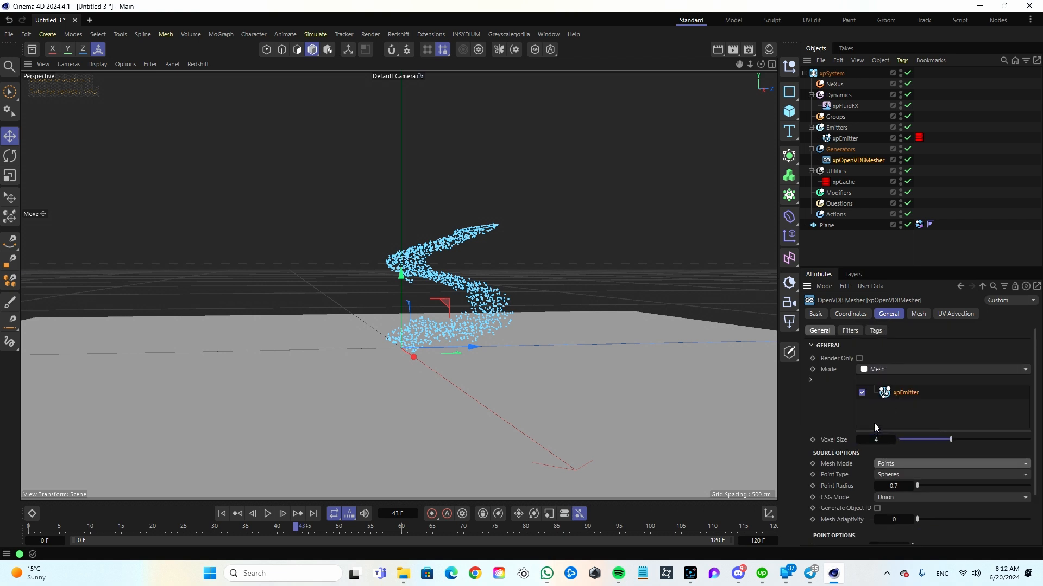
{"action": "left_click", "coordinate": [894, 487]}
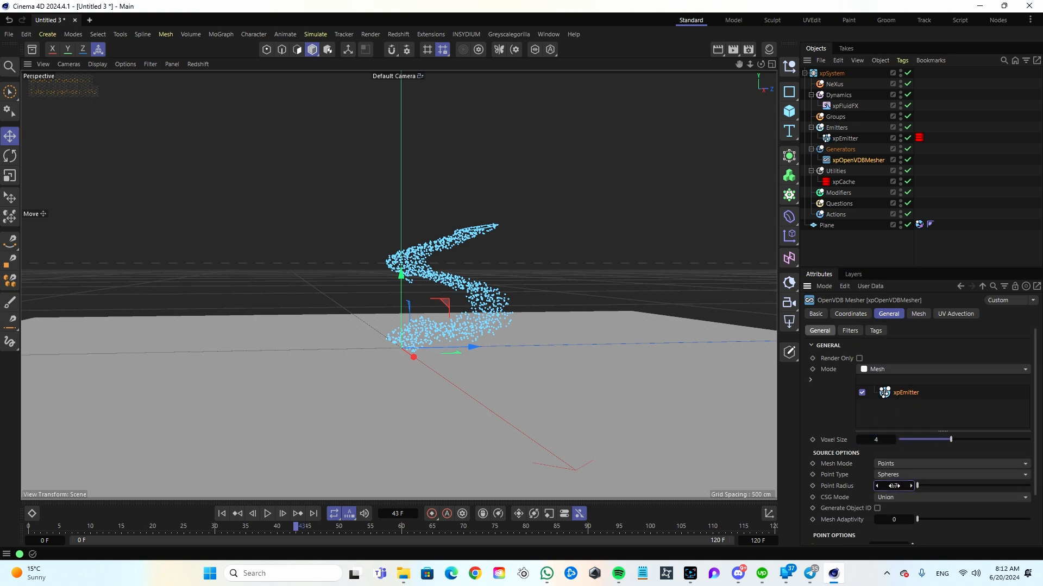
{"action": "type", "text": "1"}
{"action": "key", "text": "Return"}
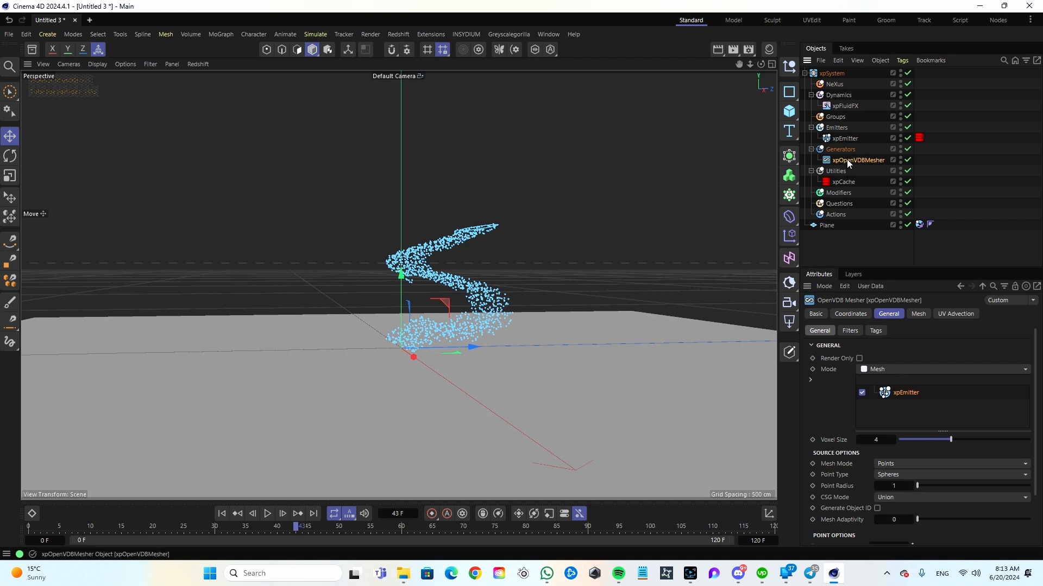
Delete the xpOpenVDBMesher object from the Generators folder
{"action": "key", "text": "Delete"}
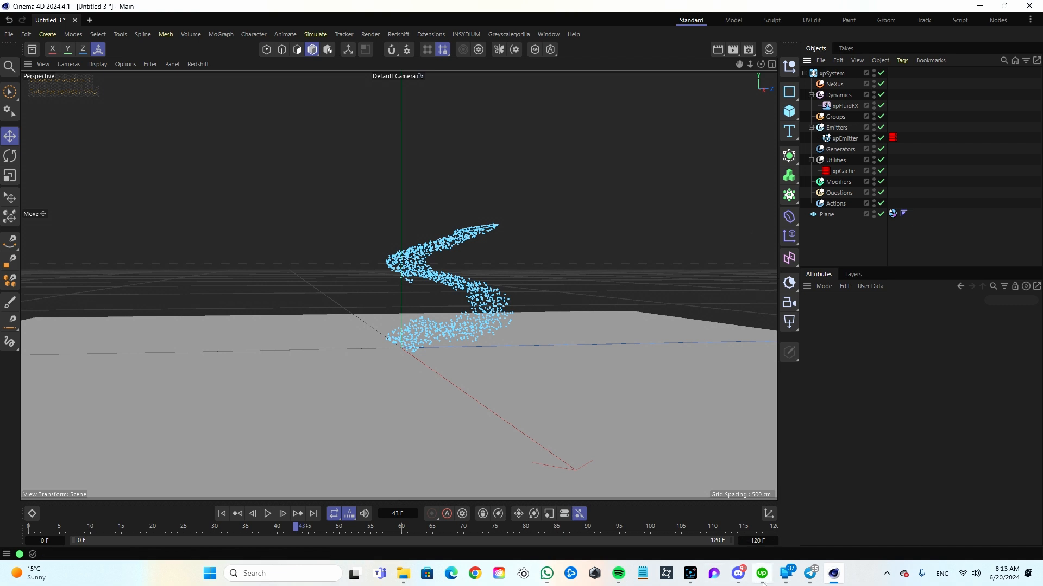
{"action": "left_click", "coordinate": [694, 574]}
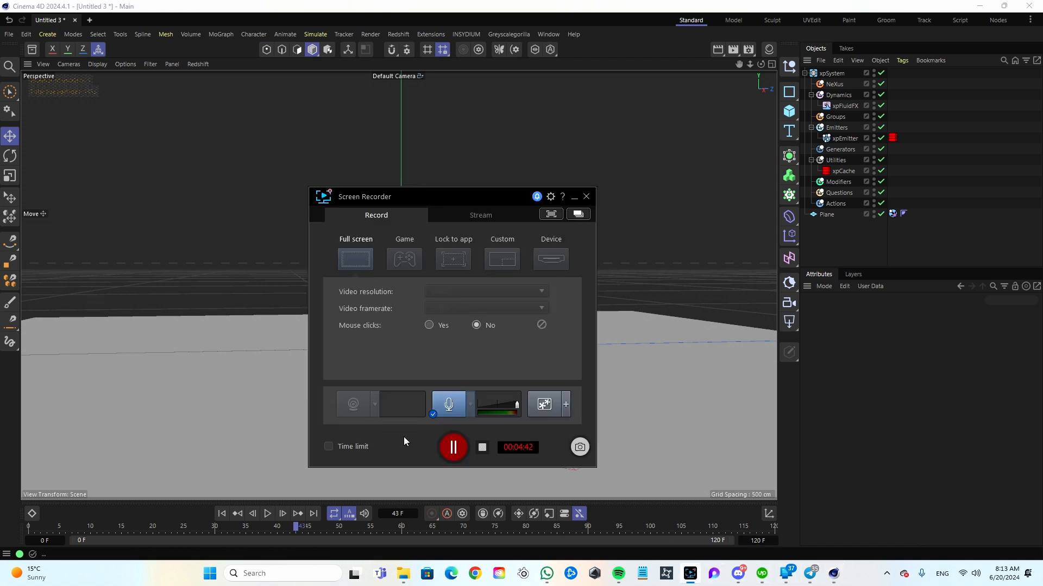
{"action": "left_click", "coordinate": [459, 448]}
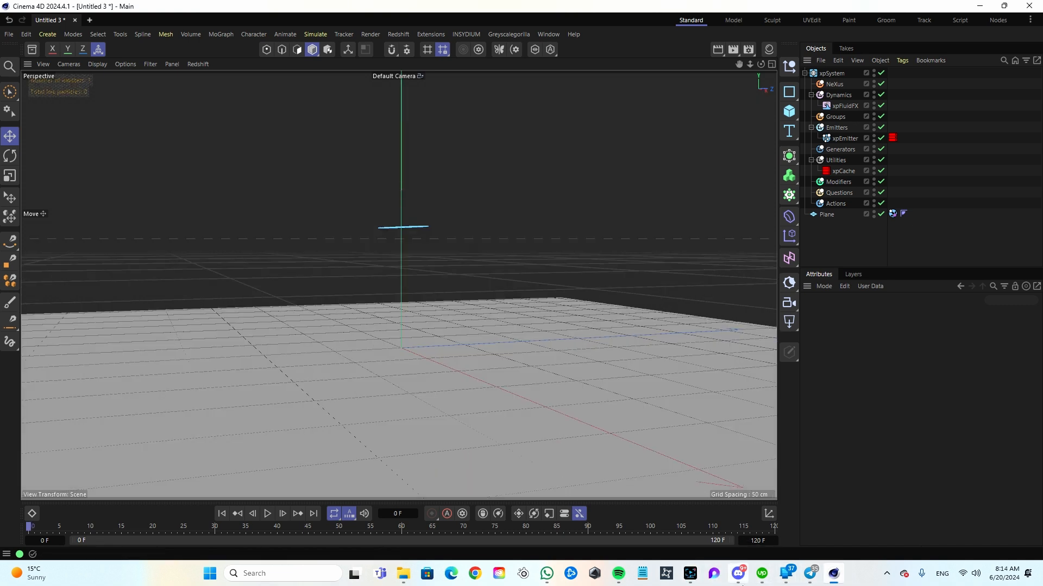
{"action": "left_click", "coordinate": [692, 574]}
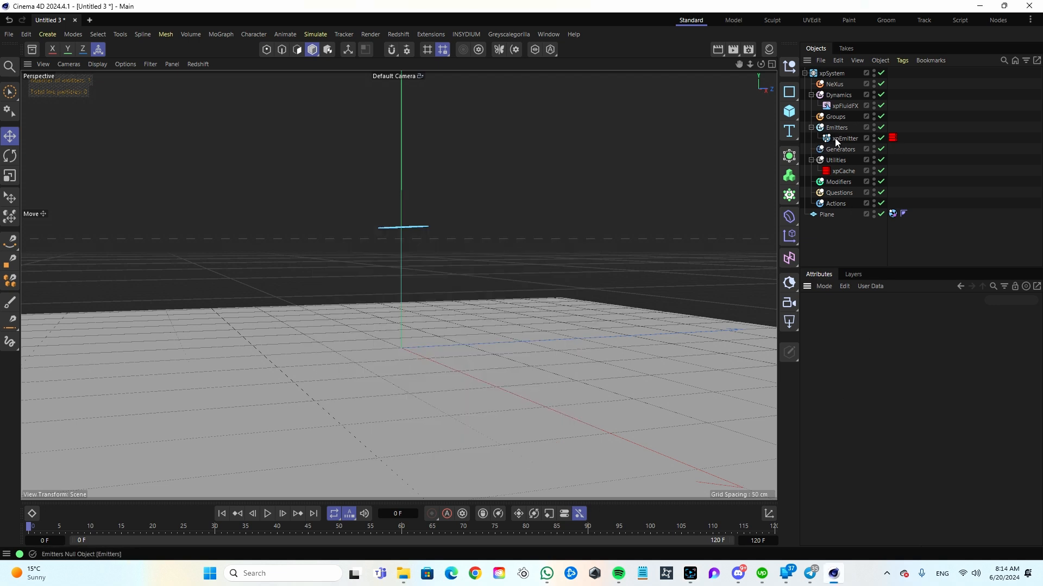
Set the xpEmitter's birthrate to 10000
{"action": "left_click", "coordinate": [843, 138]}
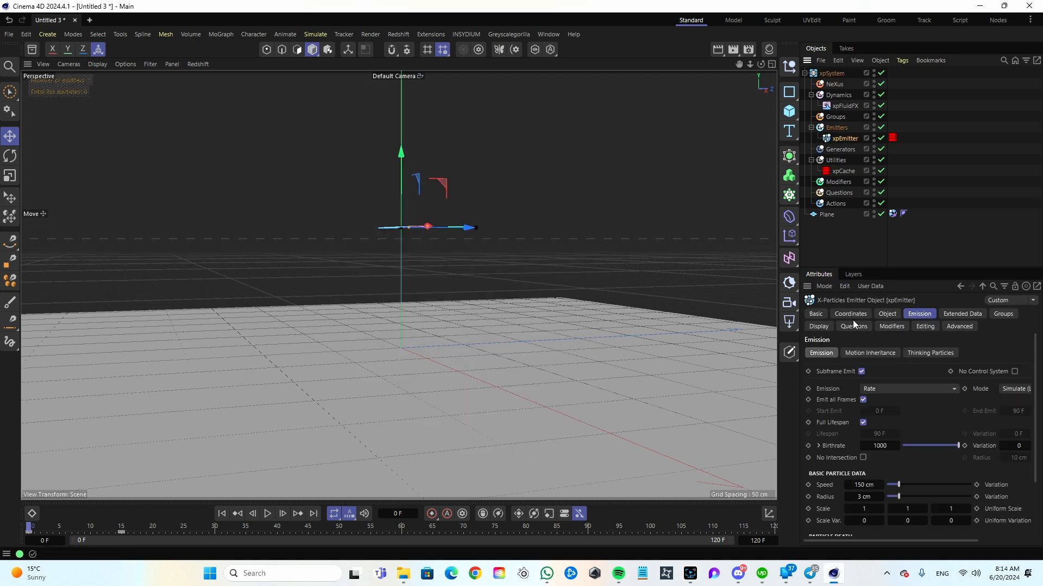
{"action": "left_click", "coordinate": [886, 448]}
{"action": "type", "text": "10000"}
{"action": "key", "text": "Tab"}
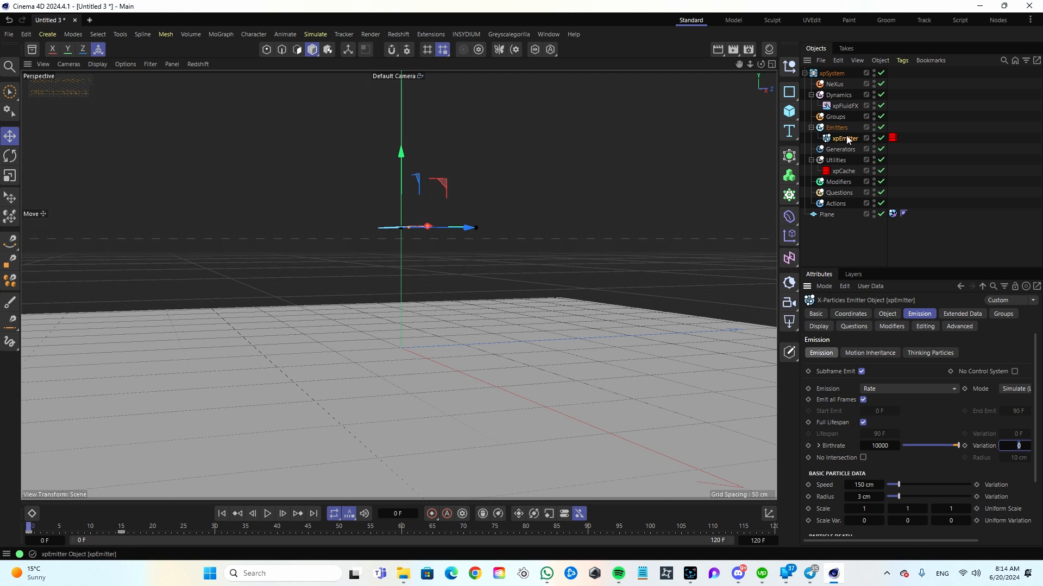
Rebuild the particle cache from the xpCache object
{"action": "left_click", "coordinate": [842, 171]}
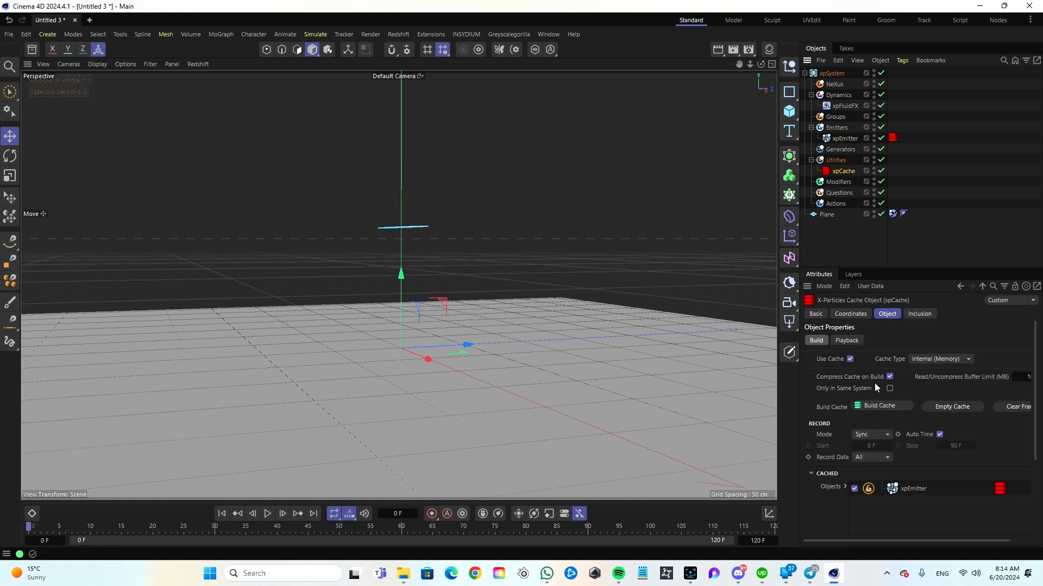
{"action": "left_click", "coordinate": [882, 407]}
{"action": "left_click", "coordinate": [794, 448]}
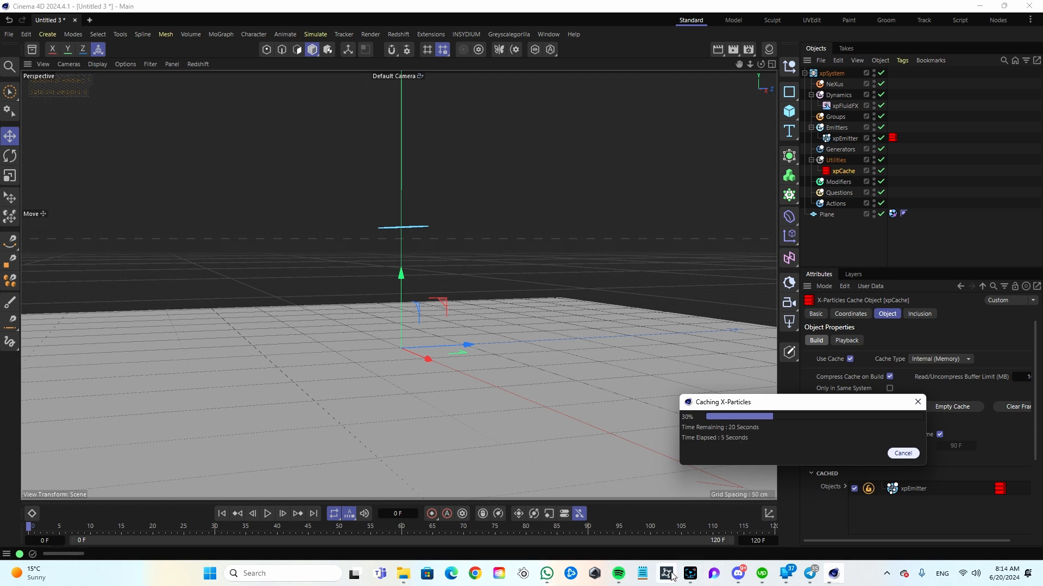
{"action": "mouse_move", "coordinate": [690, 574]}
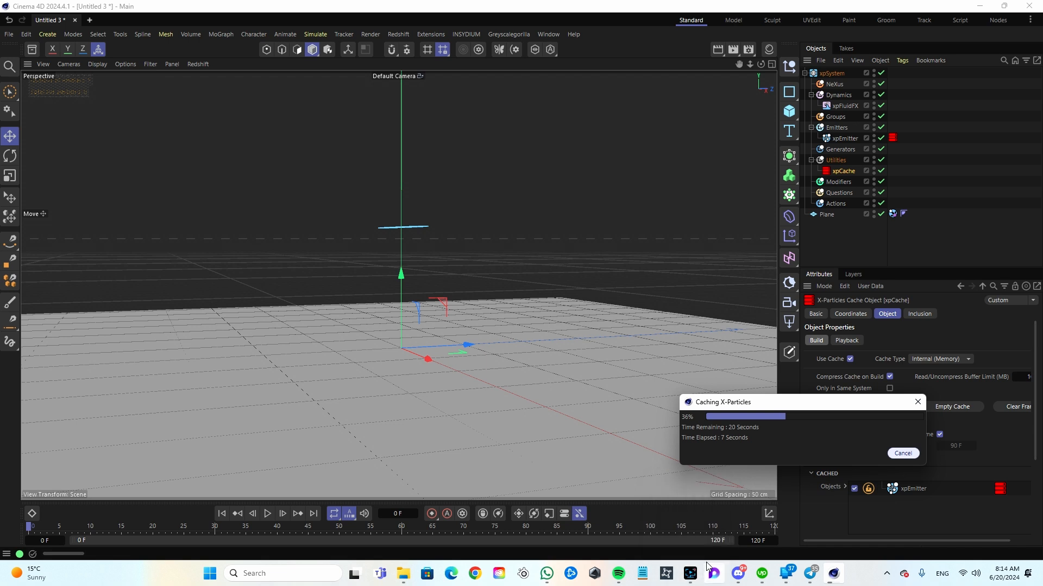
{"action": "left_click", "coordinate": [690, 574]}
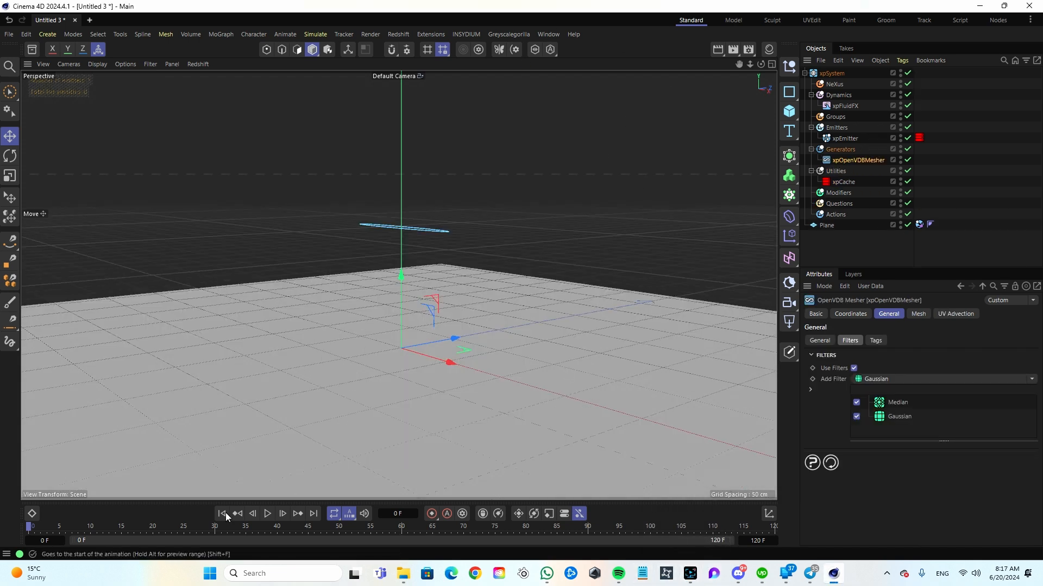
Scrub the meshed simulation to frame 54, check the xpEmitter's emission settings, and return to the first frame
{"action": "left_click_drag", "start_coordinate": [28, 526], "coordinate": [364, 549]}
{"action": "left_click", "coordinate": [841, 141]}
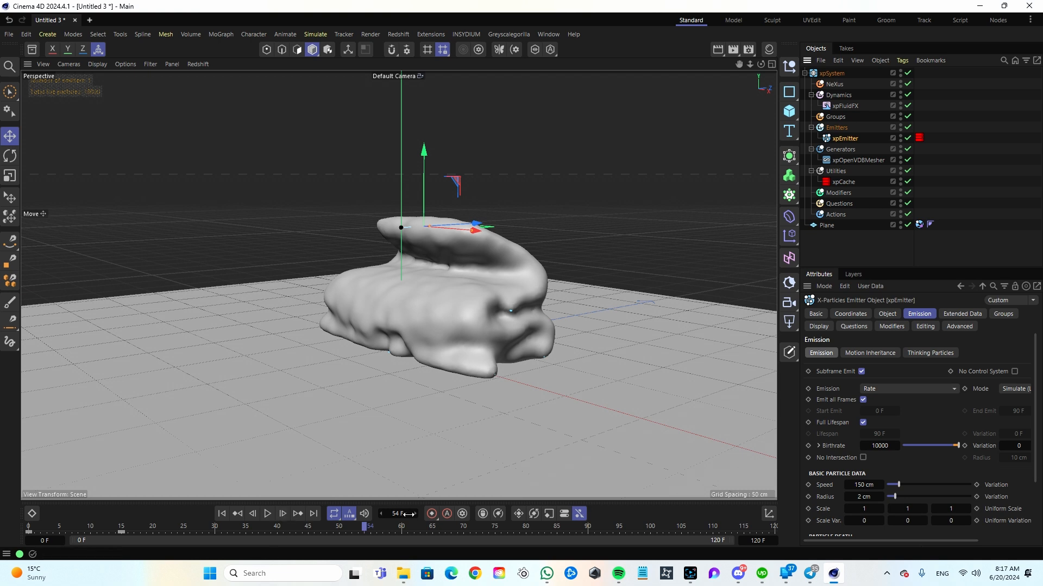
{"action": "left_click_drag", "start_coordinate": [356, 536], "coordinate": [2, 537]}
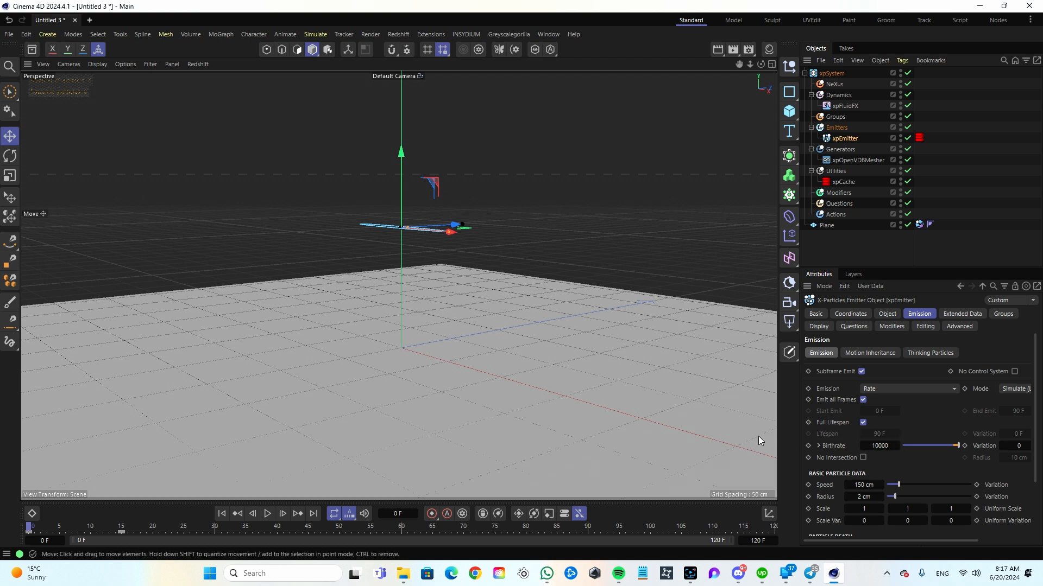
{"action": "mouse_move", "coordinate": [691, 575]}
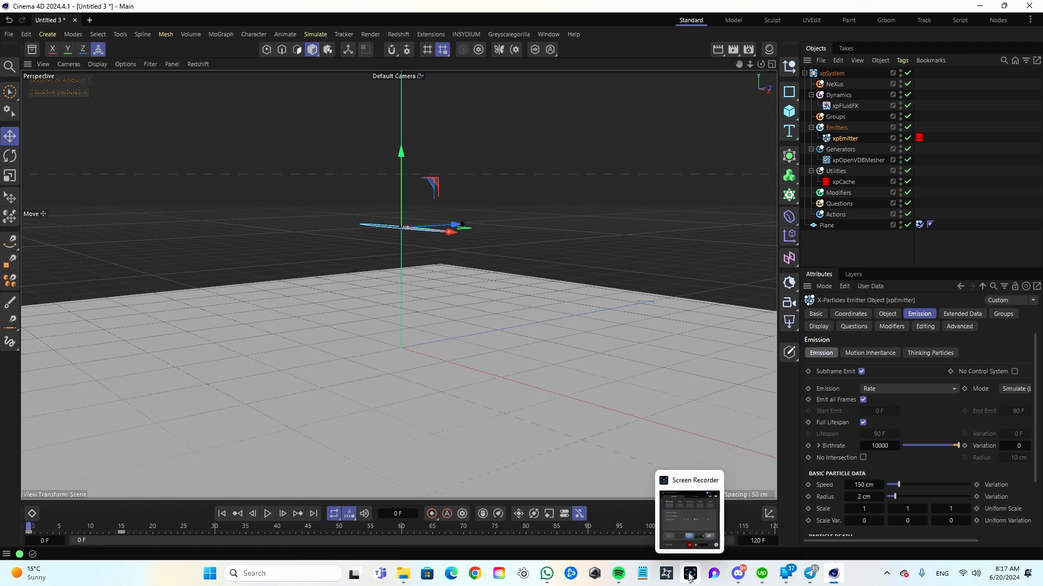
{"action": "left_click", "coordinate": [689, 520]}
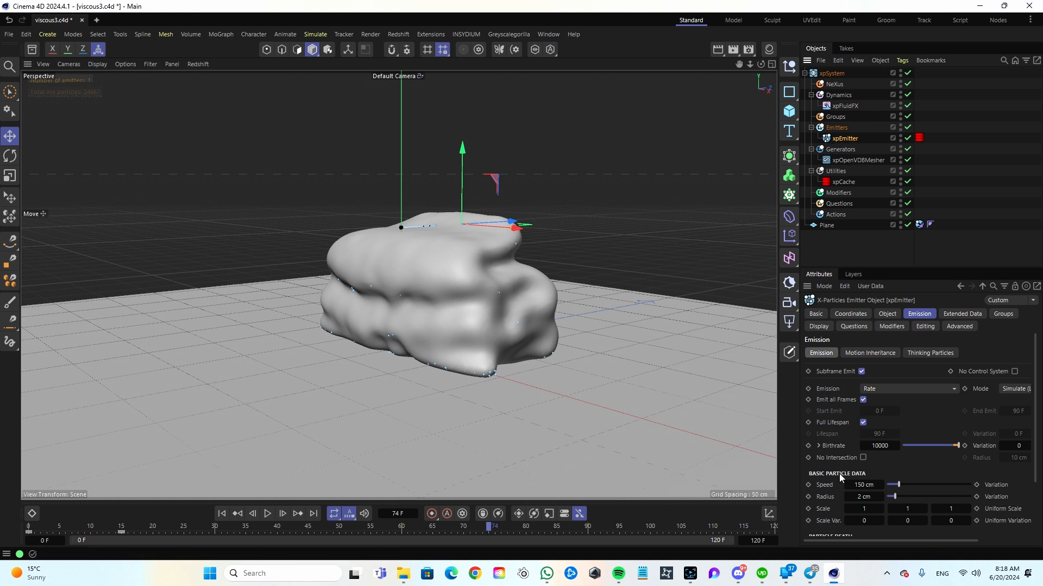
Keyframe the xpEmitter's birthrate at 10000 on frame 74 and at 0 on frame 75 to stop the emission
{"action": "left_click", "coordinate": [808, 446]}
{"action": "left_click", "coordinate": [277, 516]}
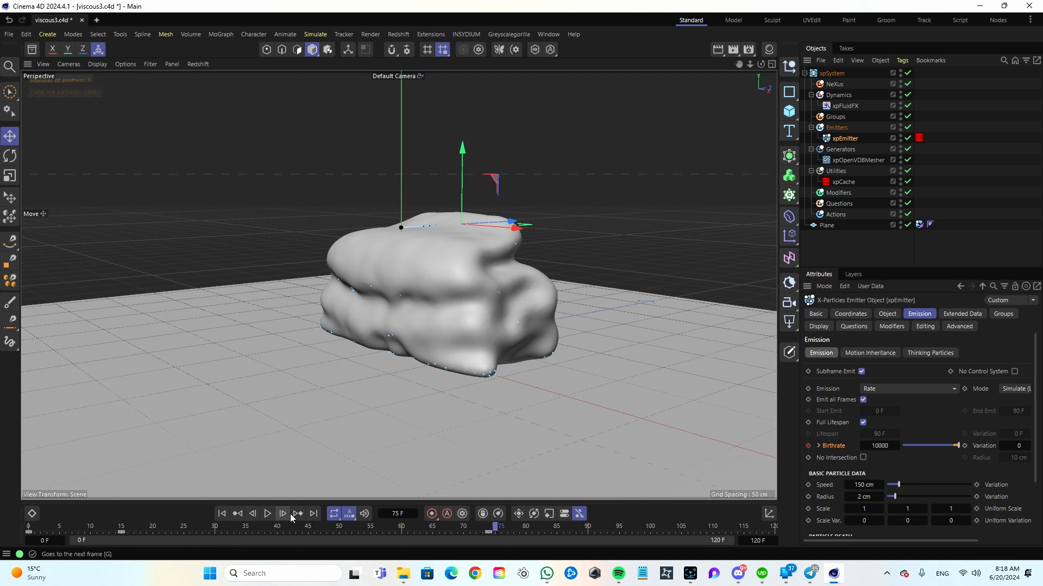
{"action": "double_click", "coordinate": [880, 446]}
{"action": "type", "text": "0"}
{"action": "key", "text": "Return"}
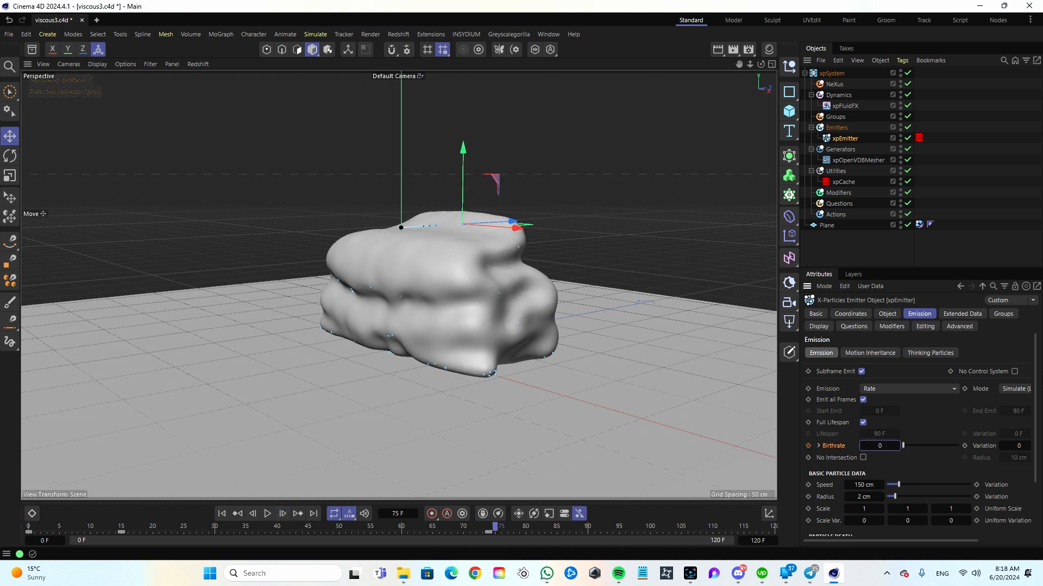
{"action": "left_click", "coordinate": [808, 445]}
{"action": "left_click", "coordinate": [690, 573]}
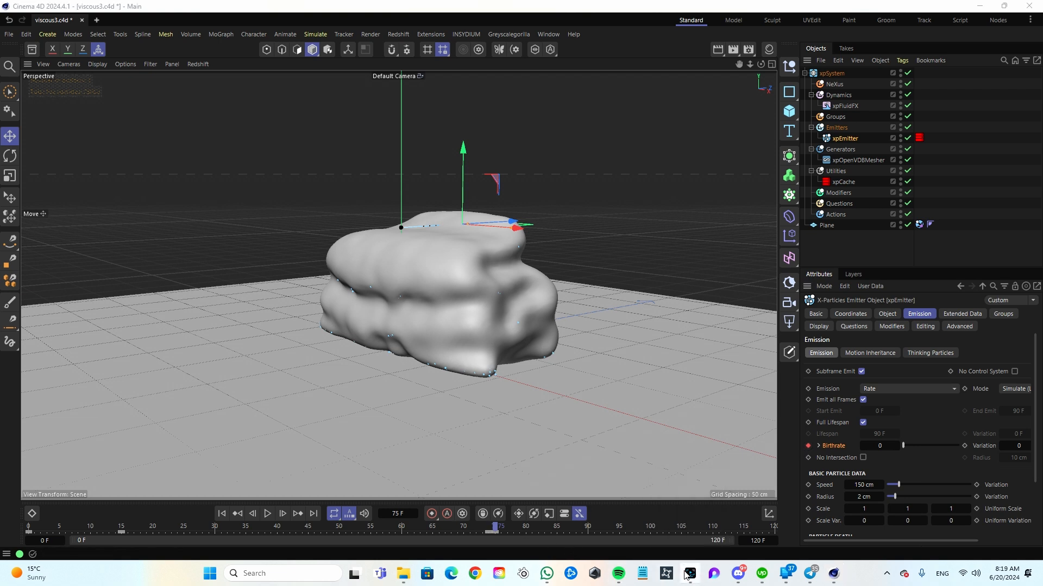
{"action": "left_click", "coordinate": [454, 447]}
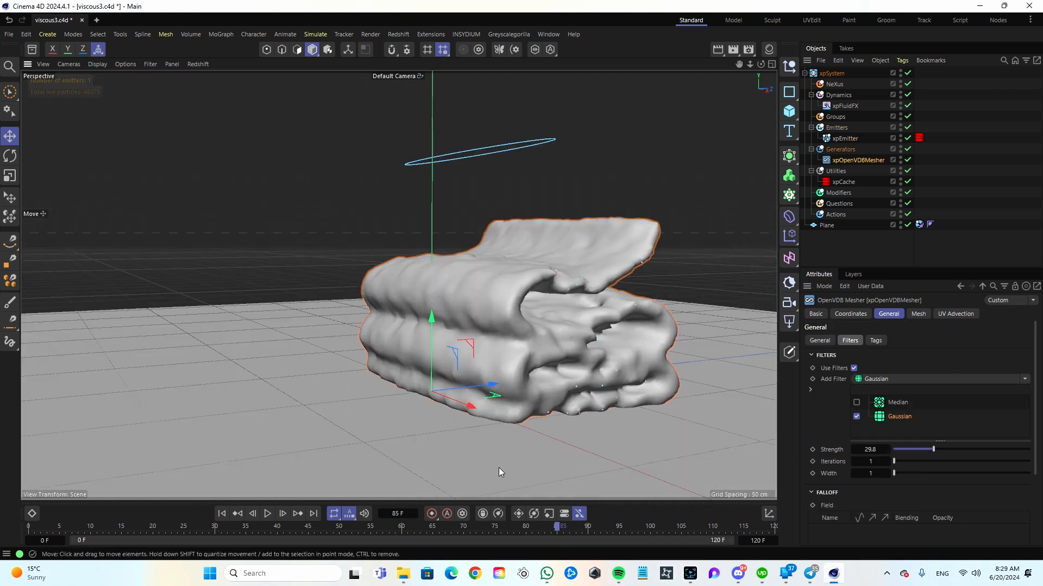
{"action": "left_click", "coordinate": [689, 573]}
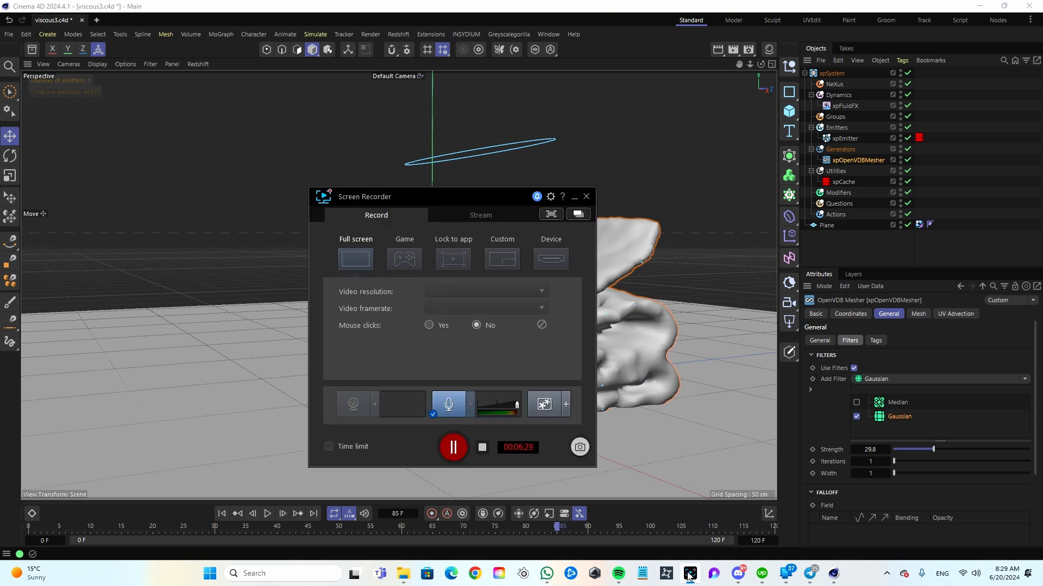
{"action": "left_click", "coordinate": [989, 336]}
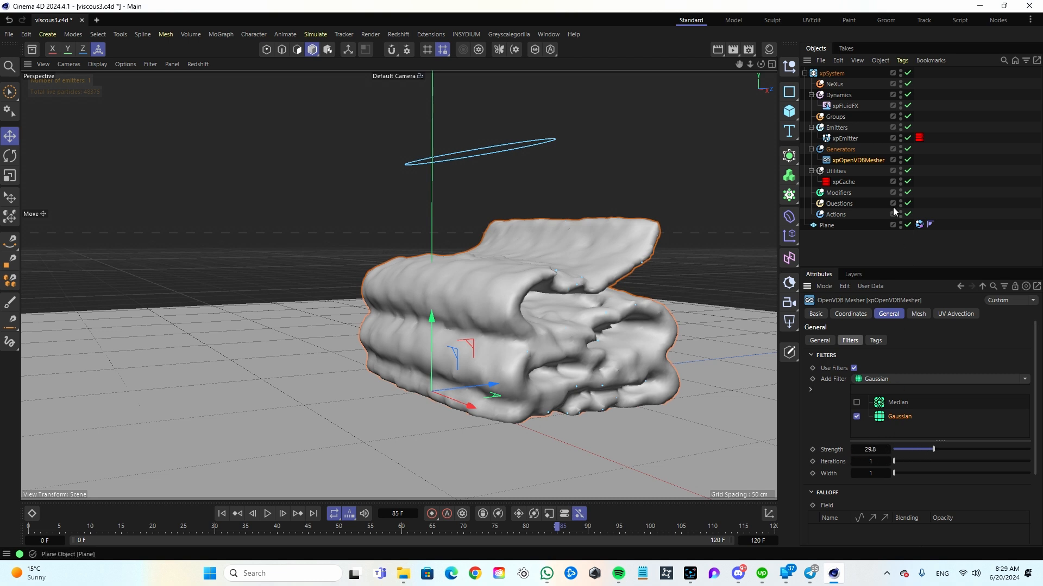
Set the xpEmitter's birthrate to 15000 and check the emission stop by viewing frames 74, 75 and 79
{"action": "left_click", "coordinate": [843, 139]}
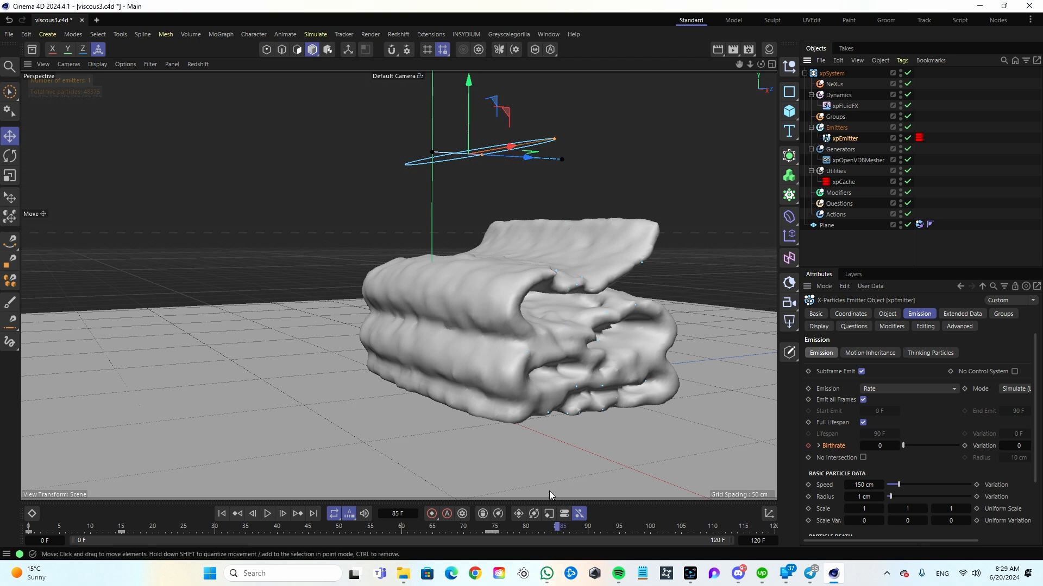
{"action": "left_click", "coordinate": [122, 528]}
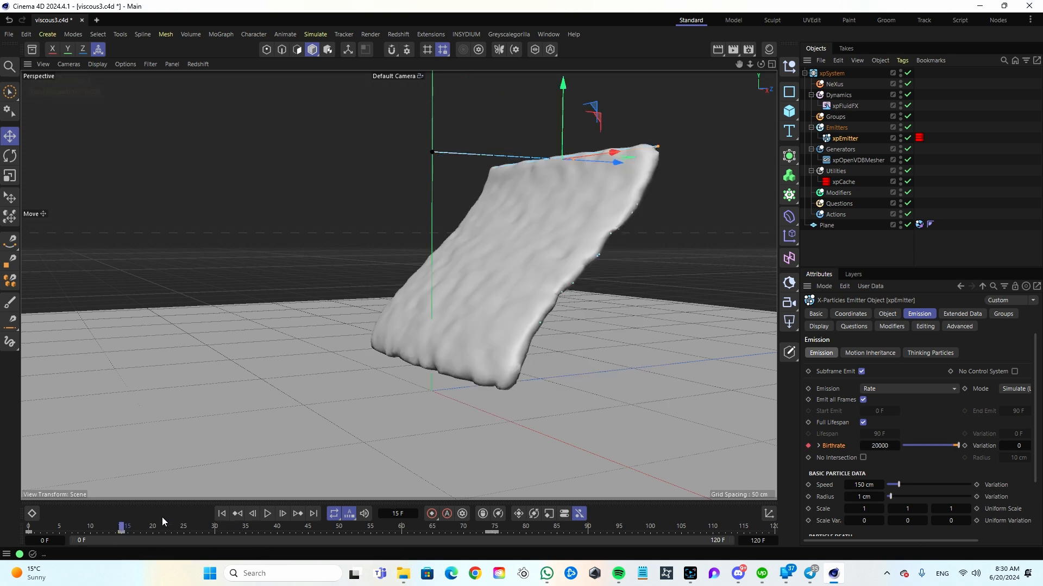
{"action": "double_click", "coordinate": [880, 445]}
{"action": "type", "text": "15000"}
{"action": "key", "text": "Return"}
{"action": "left_click", "coordinate": [485, 529]}
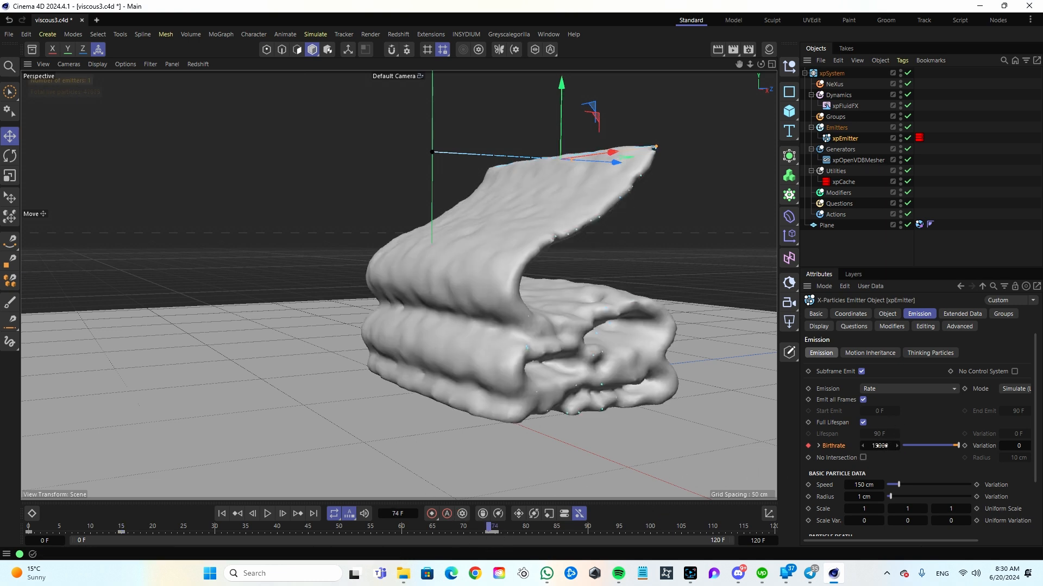
{"action": "left_click", "coordinate": [497, 527]}
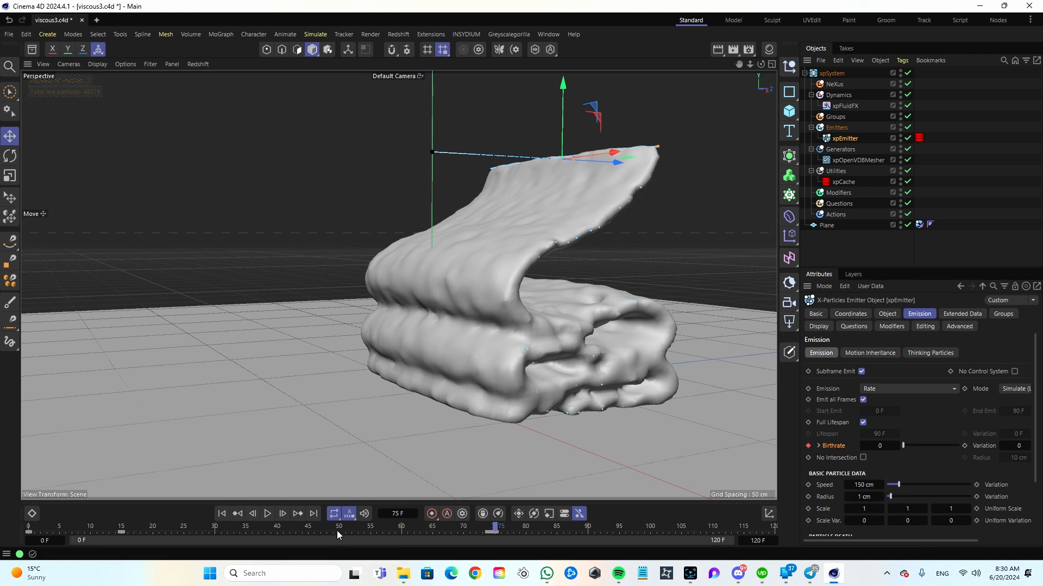
{"action": "left_click_drag", "start_coordinate": [491, 533], "coordinate": [520, 513]}
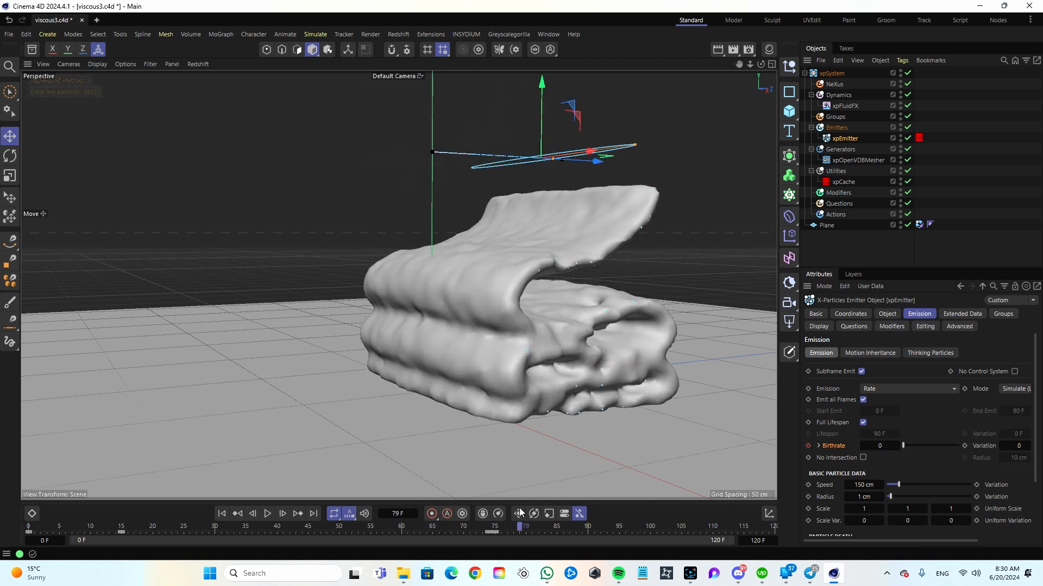
Set the xpOpenVDBMesher's Gaussian filter strength to 42.1 and inspect the smoothed mesh
{"action": "left_click", "coordinate": [858, 160]}
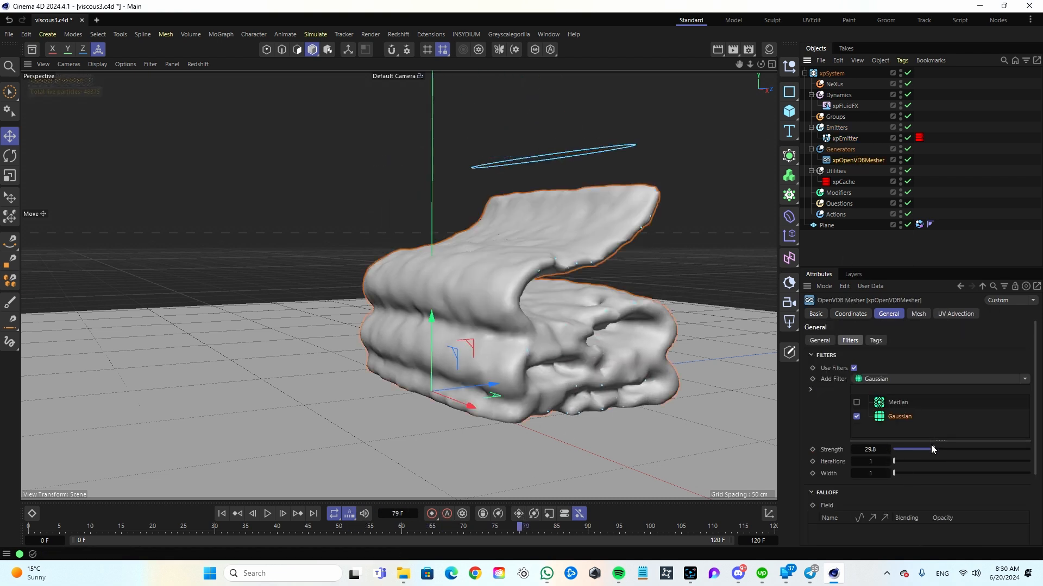
{"action": "left_click_drag", "start_coordinate": [932, 449], "coordinate": [950, 463]}
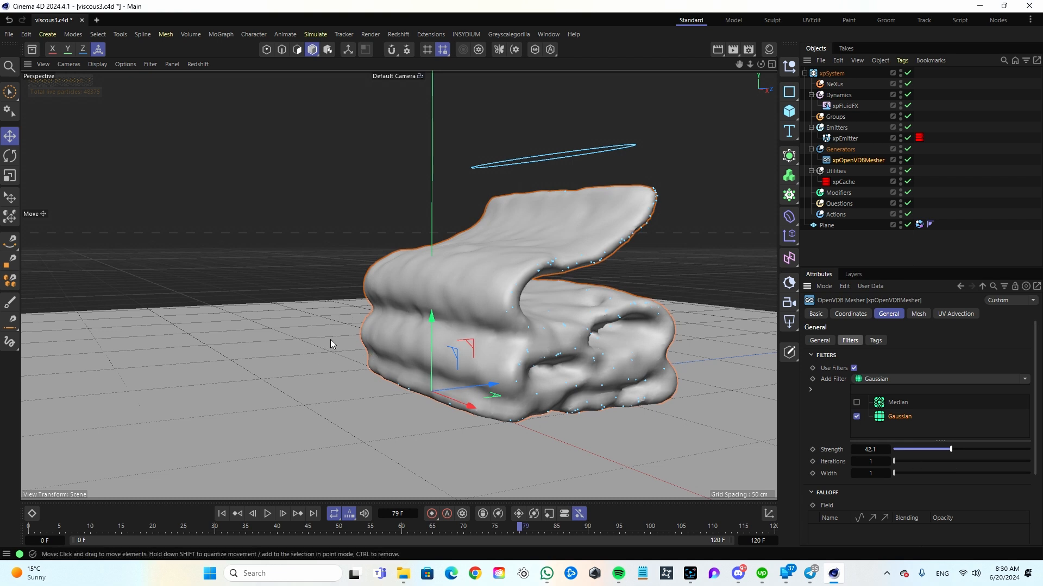
{"action": "mouse_move", "coordinate": [493, 316]}
{"action": "left_mouse_down", "text": "alt"}
{"action": "mouse_move", "coordinate": [611, 305]}
{"action": "mouse_move", "coordinate": [506, 321]}
{"action": "left_mouse_up", "text": "alt"}
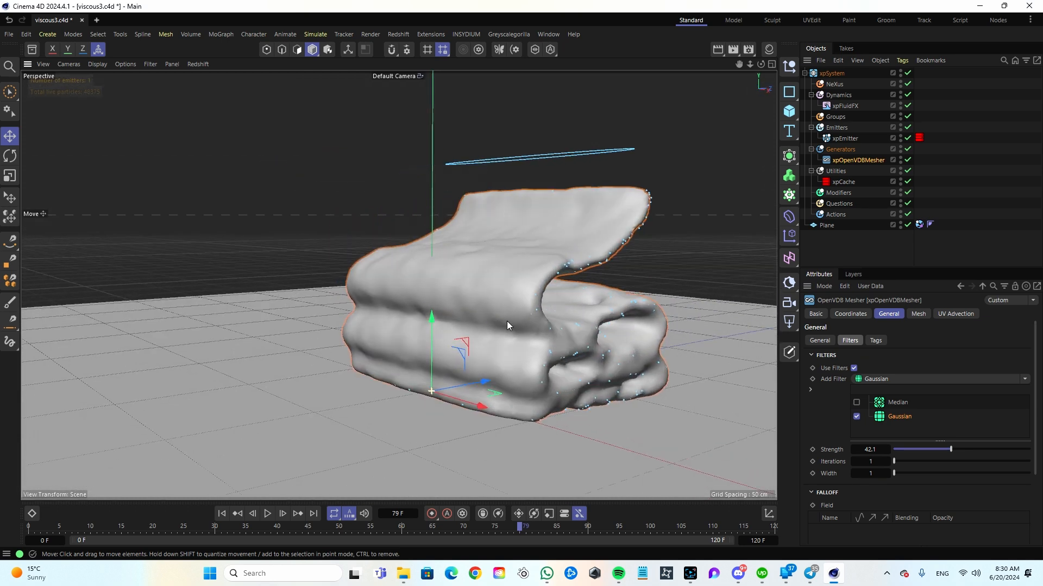
{"action": "left_click_drag", "start_coordinate": [596, 312], "coordinate": [571, 333], "text": "alt"}
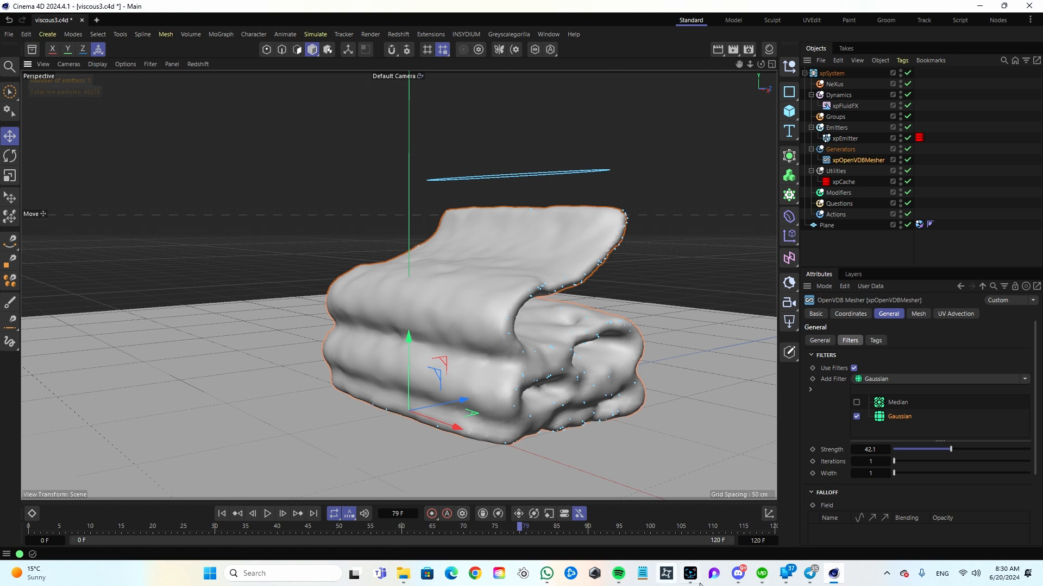
{"action": "mouse_move", "coordinate": [693, 574]}
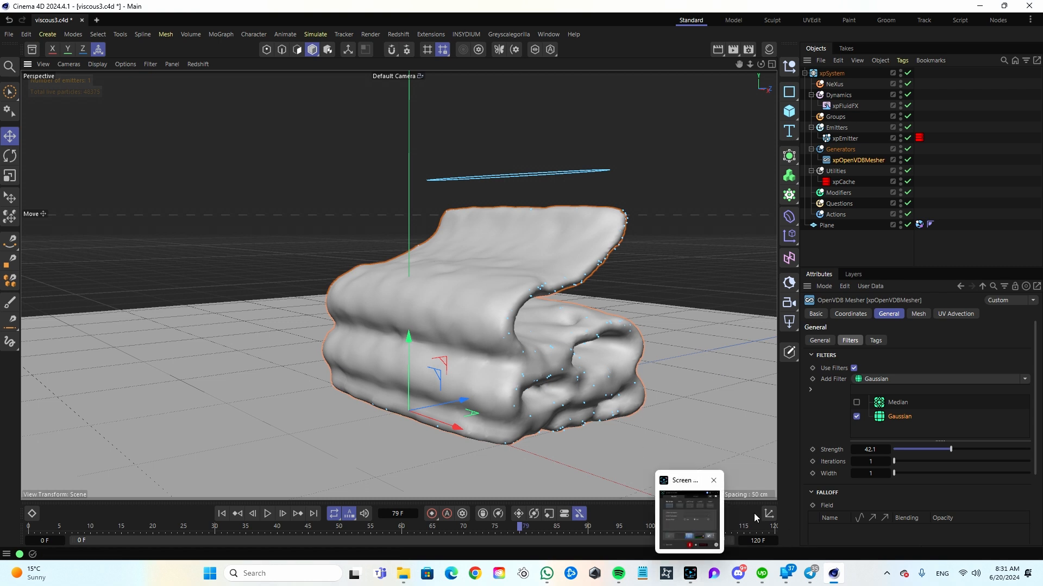
{"action": "left_click", "coordinate": [692, 578]}
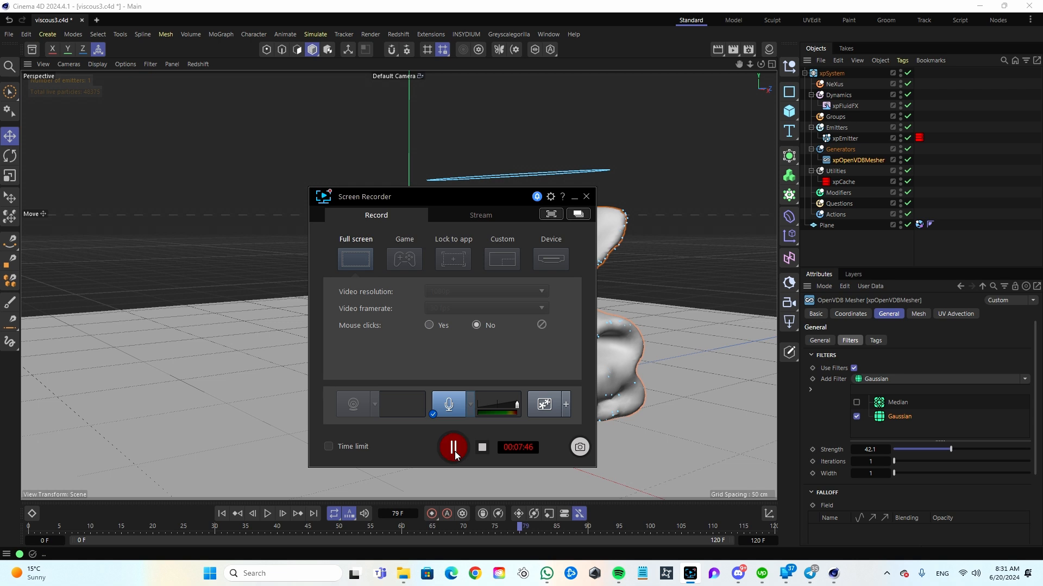
{"action": "left_click", "coordinate": [454, 452]}
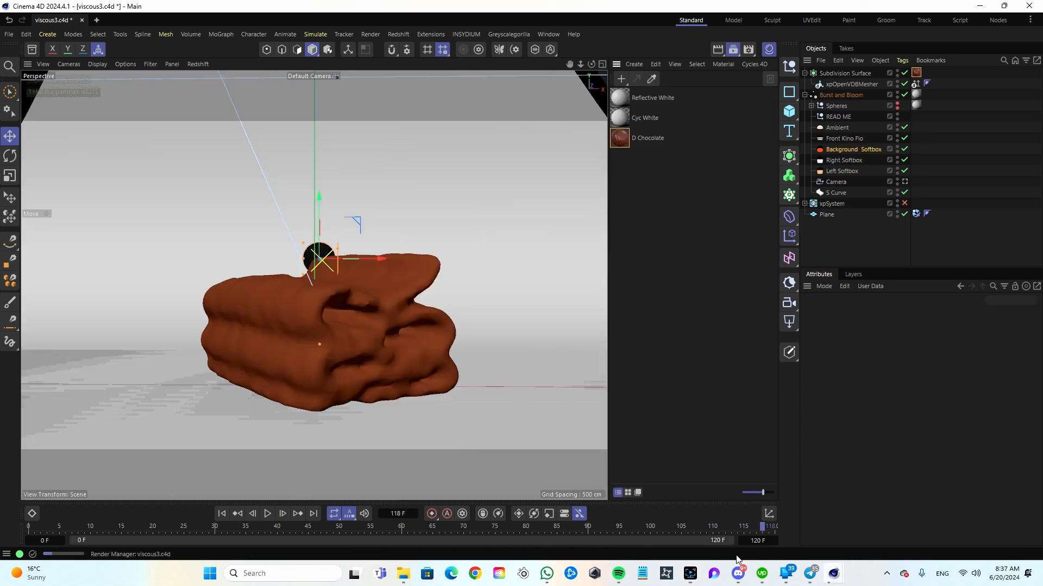
Examine the project's X-Particles dynamics settings with the chocolate fluid at frame 55, and scrub the animation to frame 99
{"action": "left_click_drag", "start_coordinate": [763, 526], "coordinate": [371, 535]}
{"action": "left_click", "coordinate": [824, 286]}
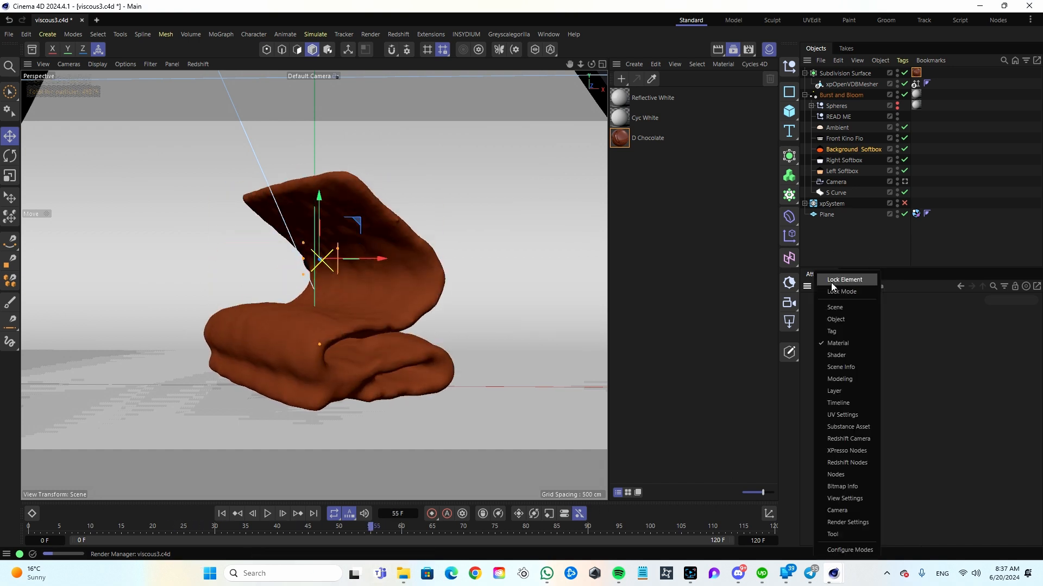
{"action": "left_click", "coordinate": [836, 307]}
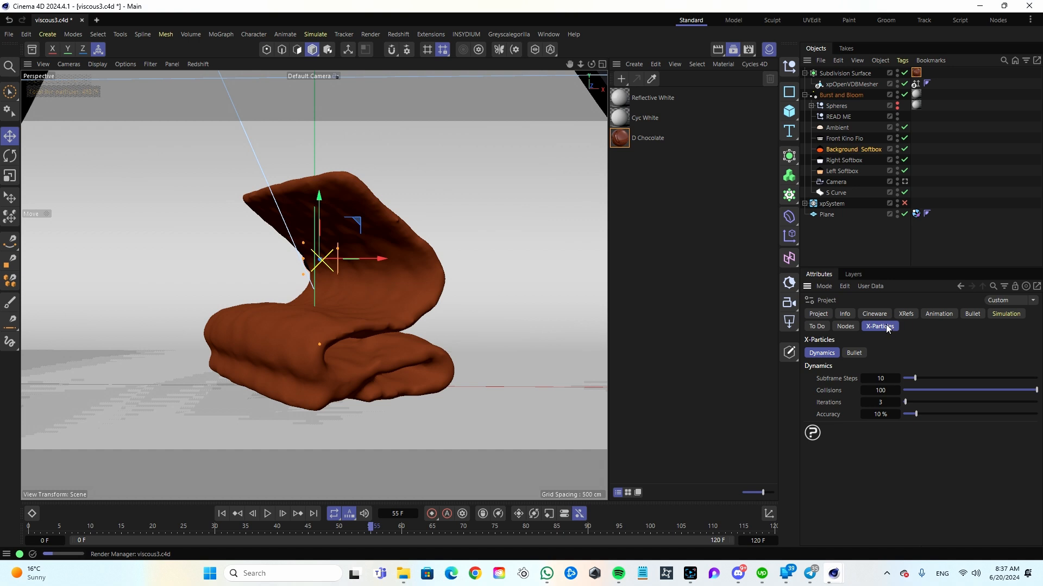
{"action": "left_click", "coordinate": [822, 286]}
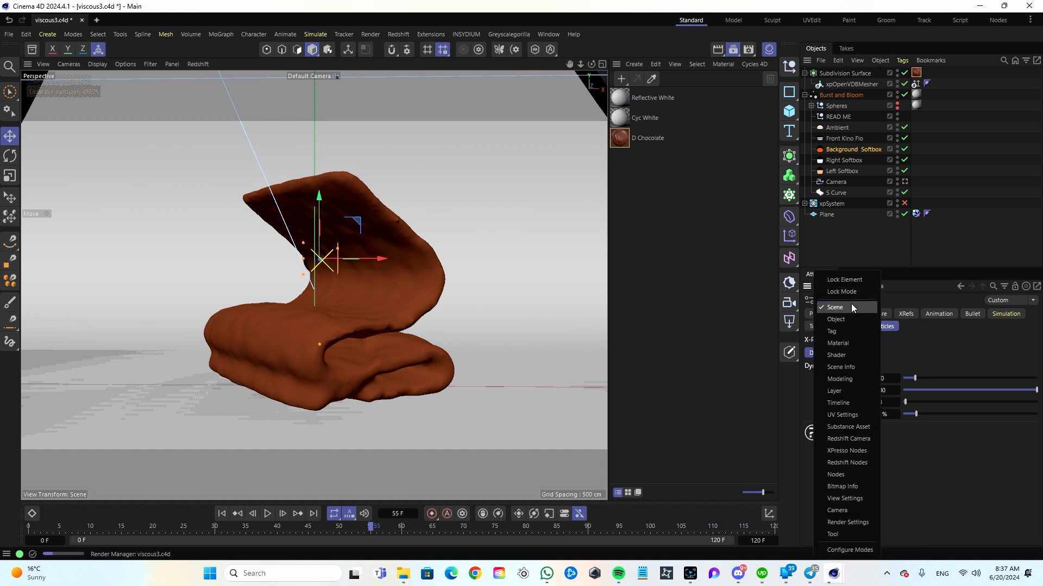
{"action": "left_click", "coordinate": [851, 304]}
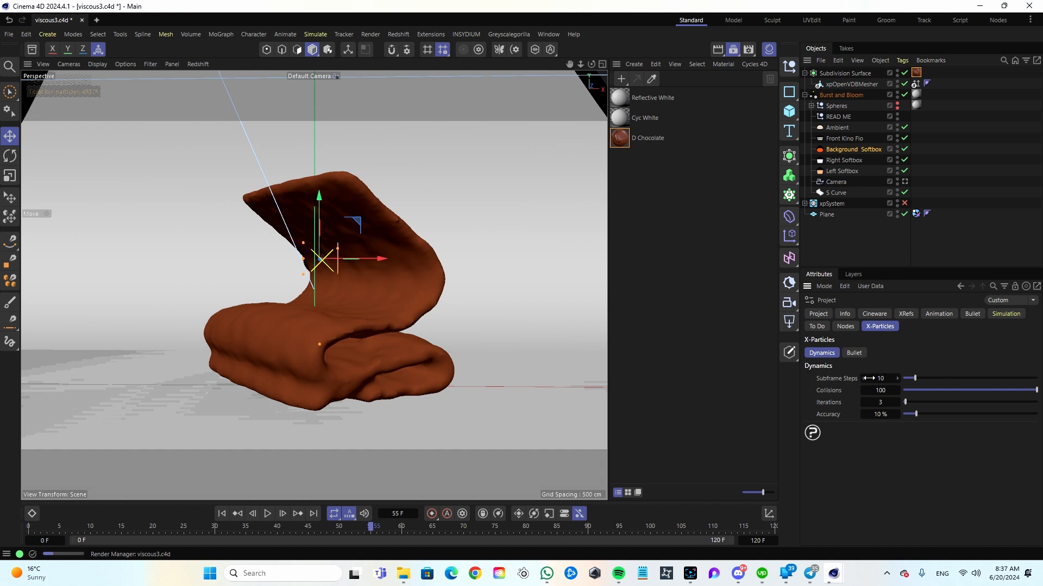
{"action": "left_click_drag", "start_coordinate": [371, 534], "coordinate": [638, 544]}
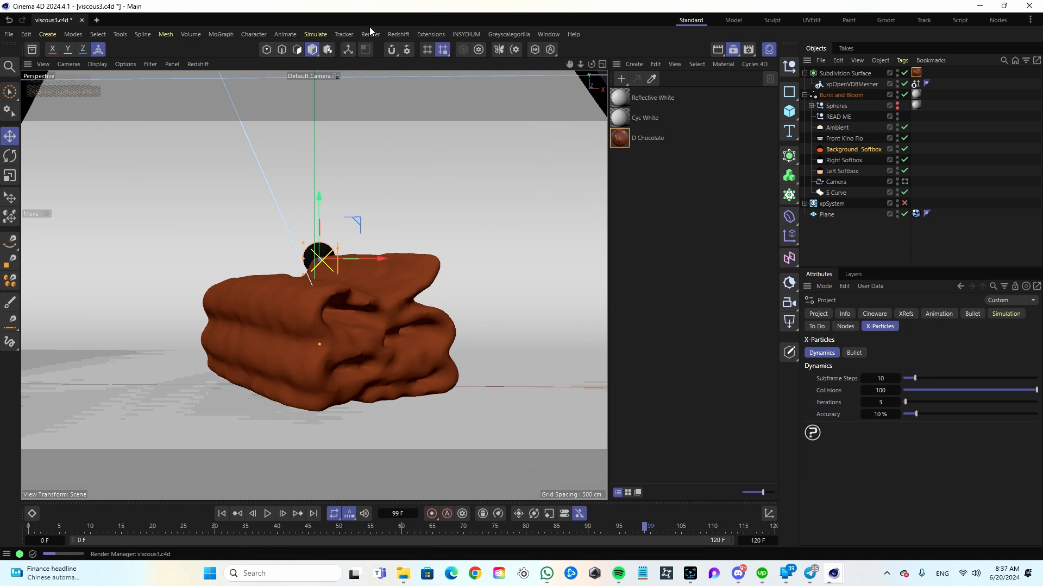
Bring up the Render Queue to examine the progress of the viscous3.c4d render job
{"action": "mouse_move", "coordinate": [832, 577]}
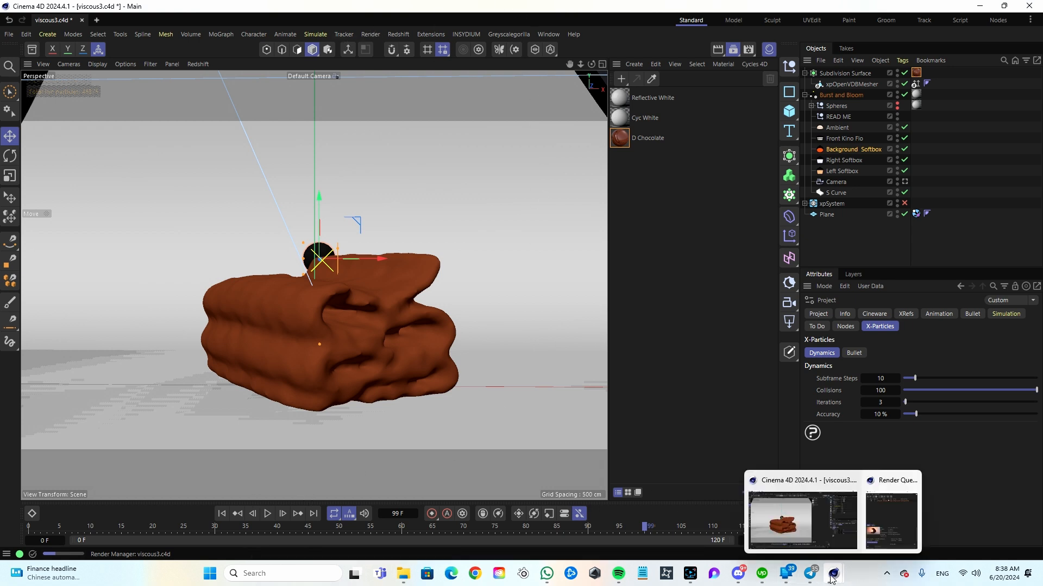
{"action": "left_click", "coordinate": [891, 513]}
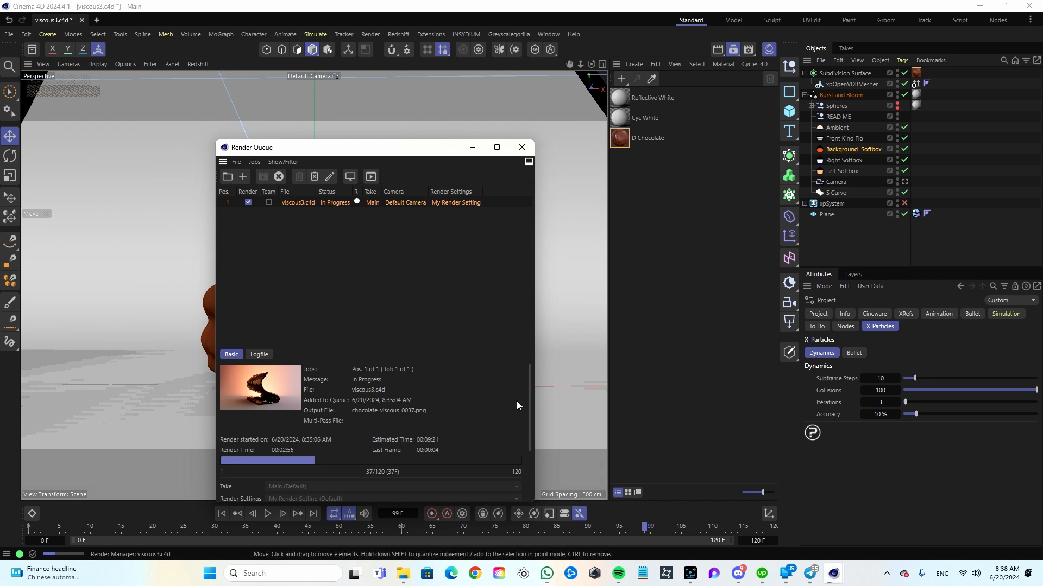